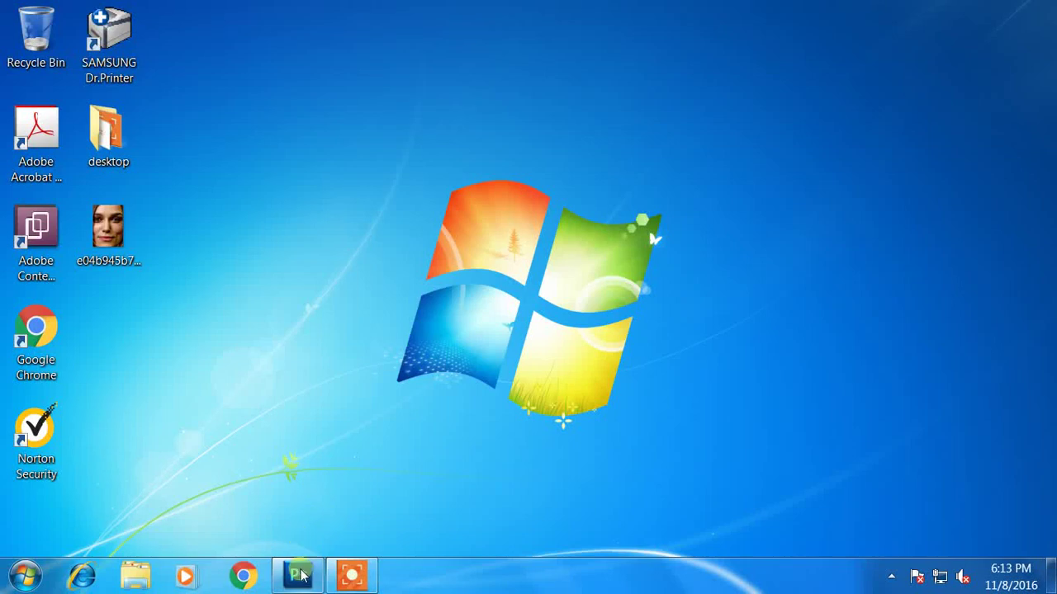
Step: Restore Photoshop and open the close-up portrait JPEG from the Desktop
click(298, 575)
click(299, 575)
click(52, 15)
click(76, 30)
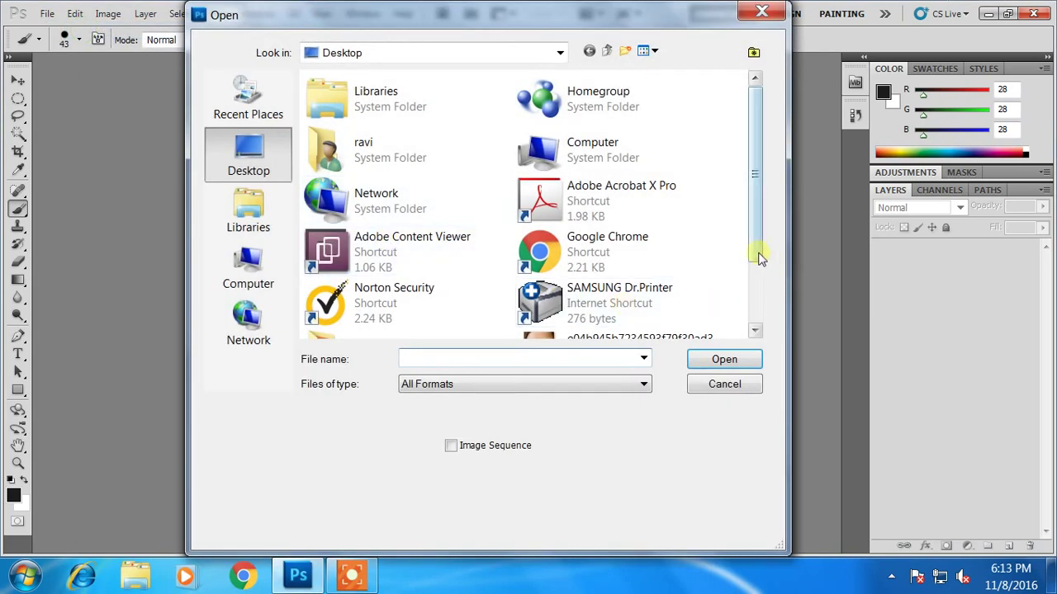
scroll(758, 283, down, 2)
click(583, 247)
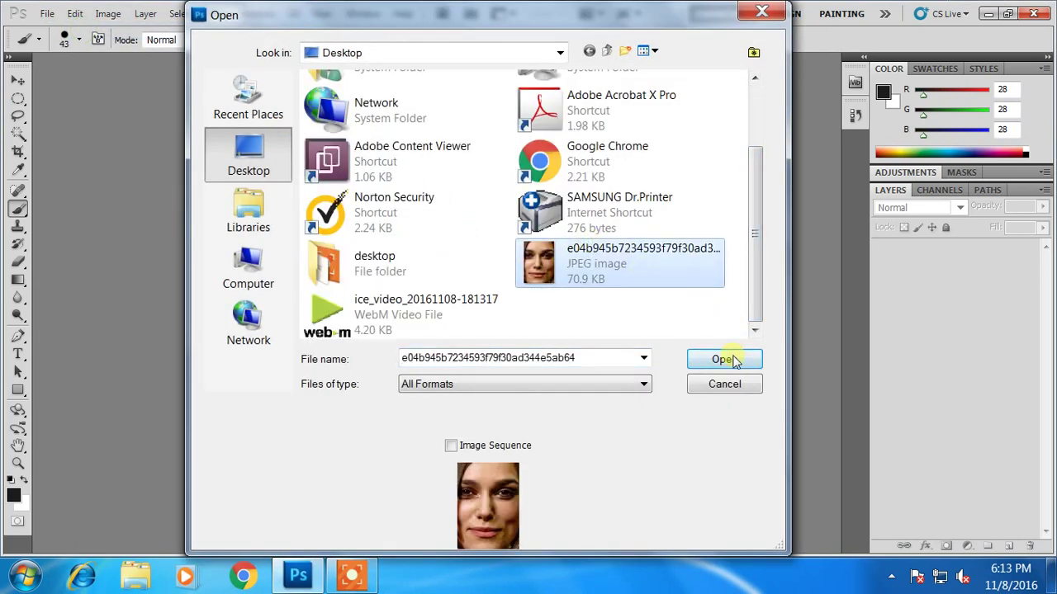
click(730, 360)
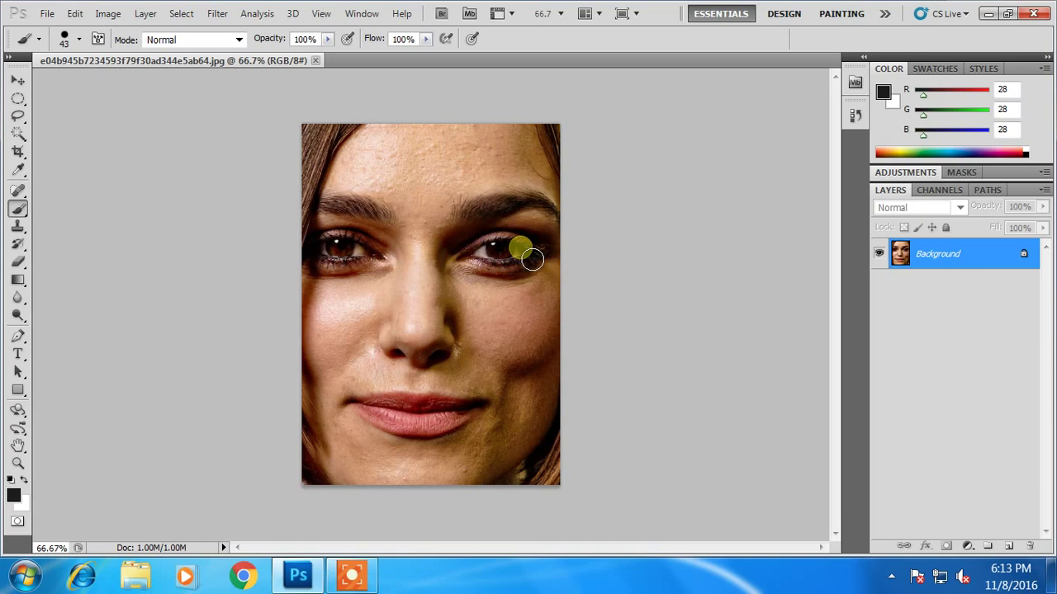
Step: Convert the Background into Layer 0 and duplicate it as 'Layer 0 copy'
double_click(957, 254)
key(Return)
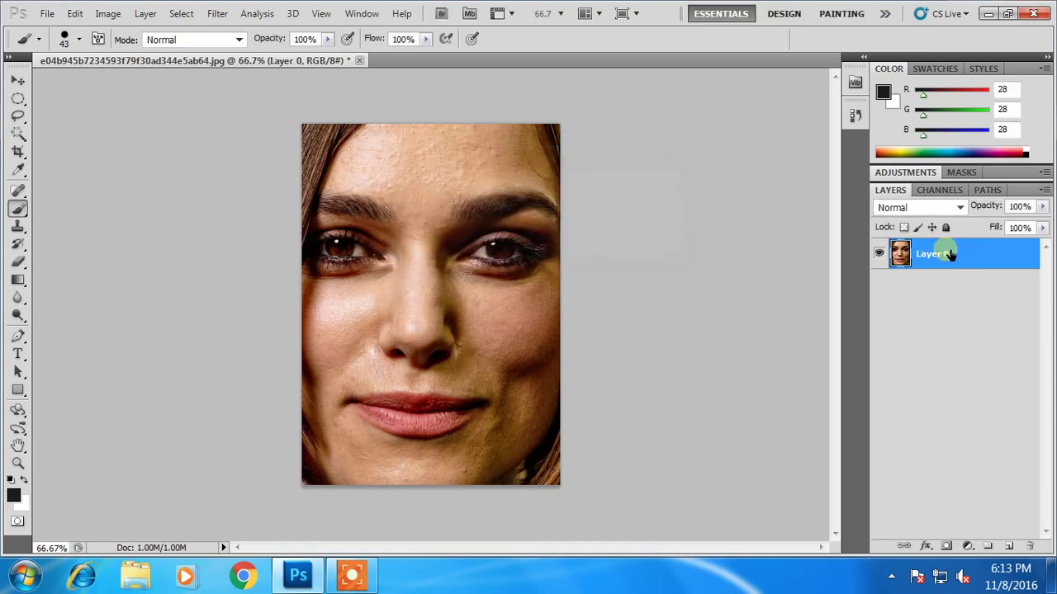
right_click(941, 250)
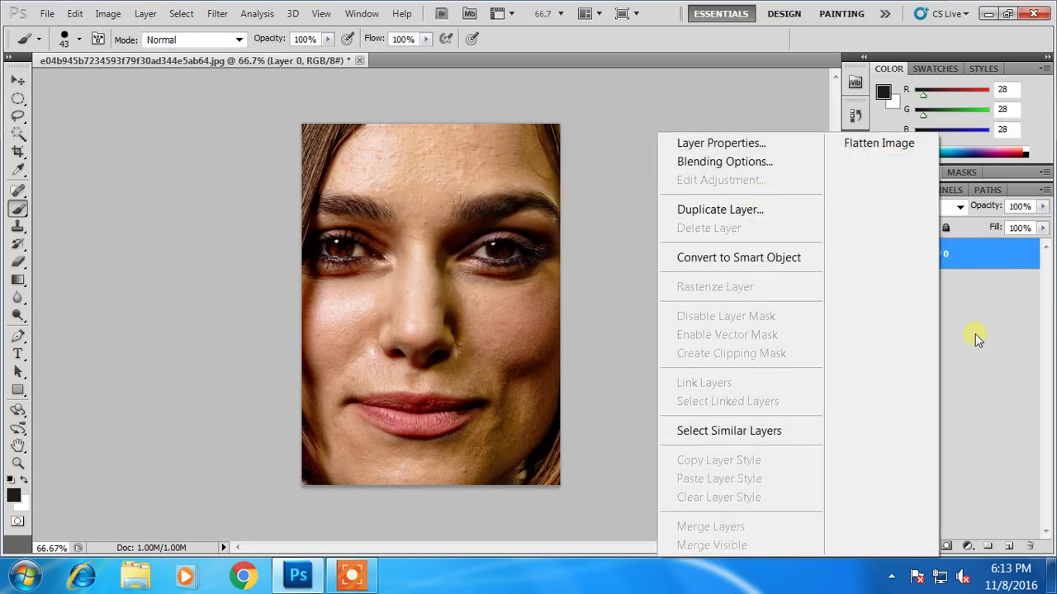
click(775, 212)
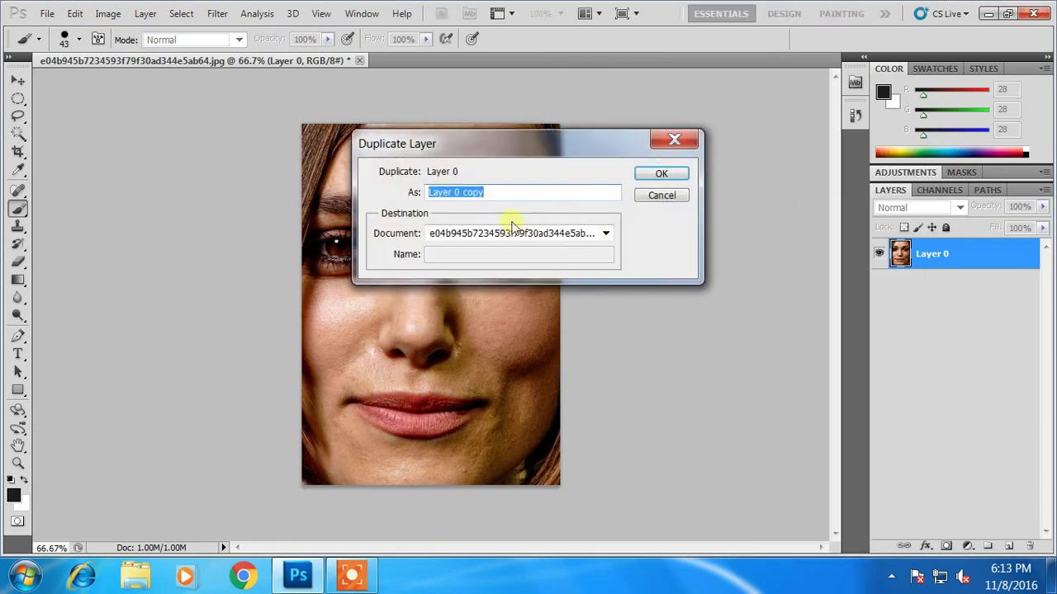
click(643, 176)
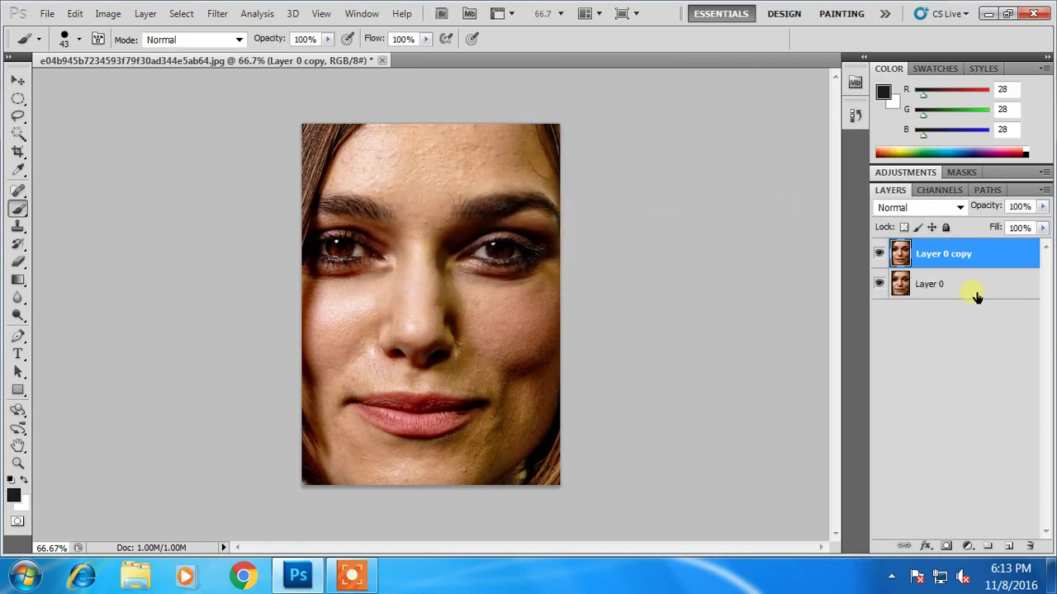
right_click(933, 258)
click(994, 341)
Step: Select the Spot Healing Brush and zoom the face to 200%, scrolling through it
click(18, 192)
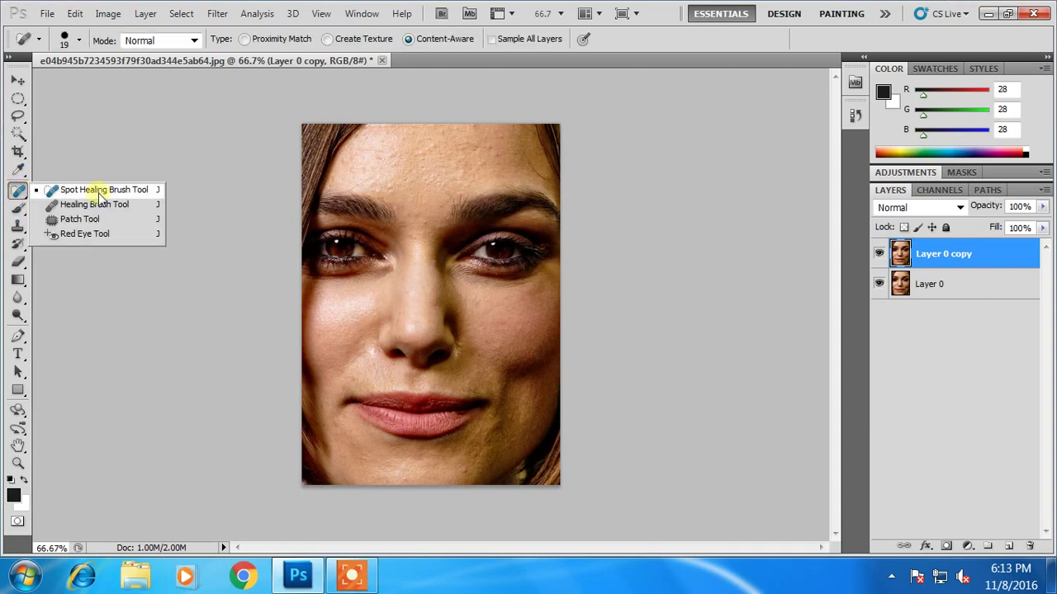
click(91, 191)
key(ctrl+plus)
key(ctrl+plus)
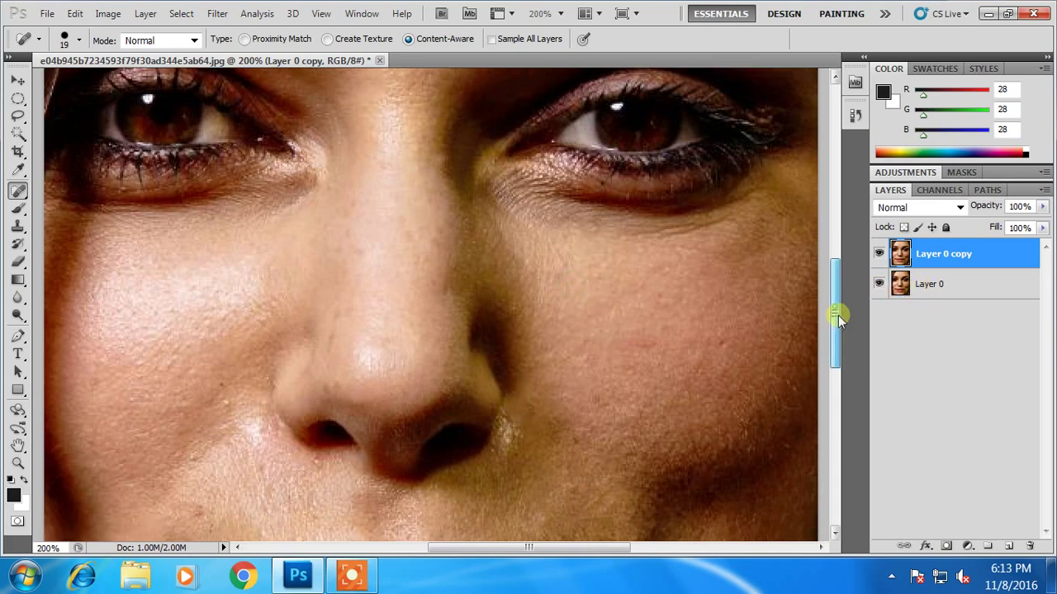
mouse_move(834, 311)
mouse_down()
mouse_move(836, 498)
mouse_move(835, 460)
mouse_up()
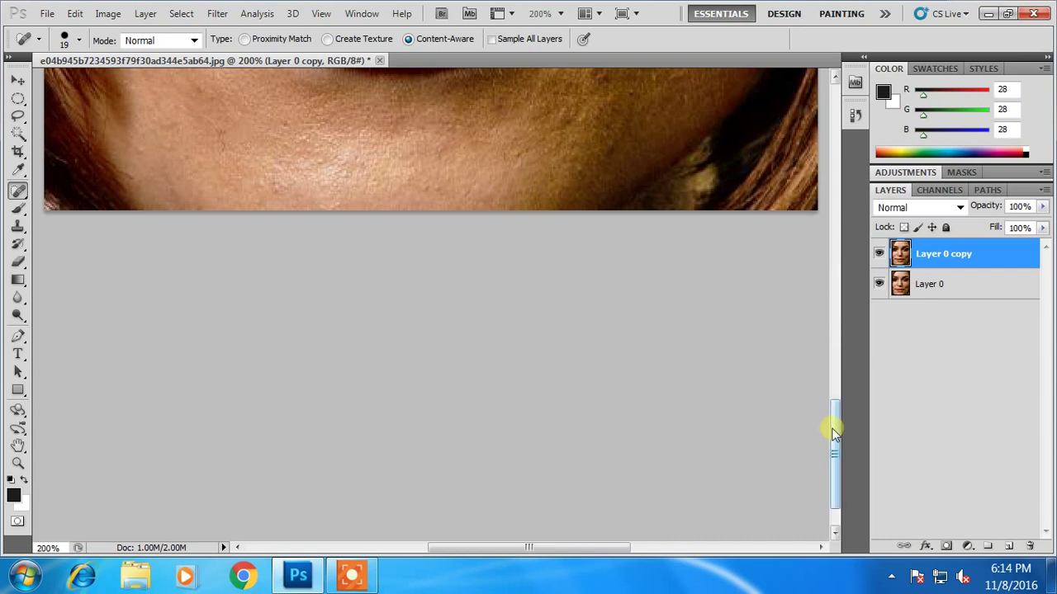
drag(834, 433, 833, 384)
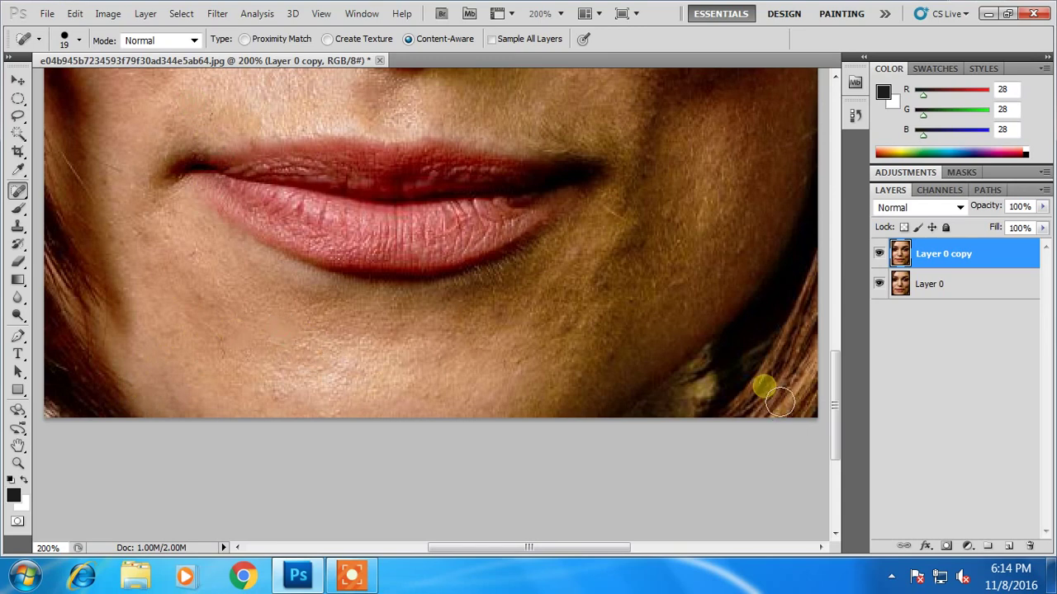
drag(835, 407, 835, 330)
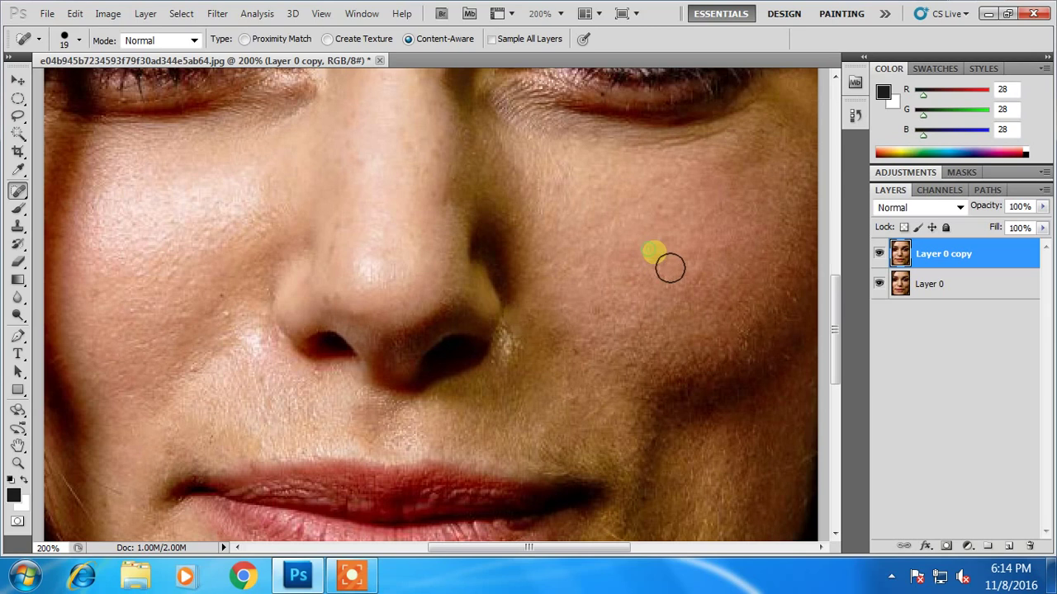
Step: Spot-heal the blemishes on the nose bridge, along the nose and beside the left nostril
click(421, 147)
click(356, 241)
click(349, 309)
click(372, 179)
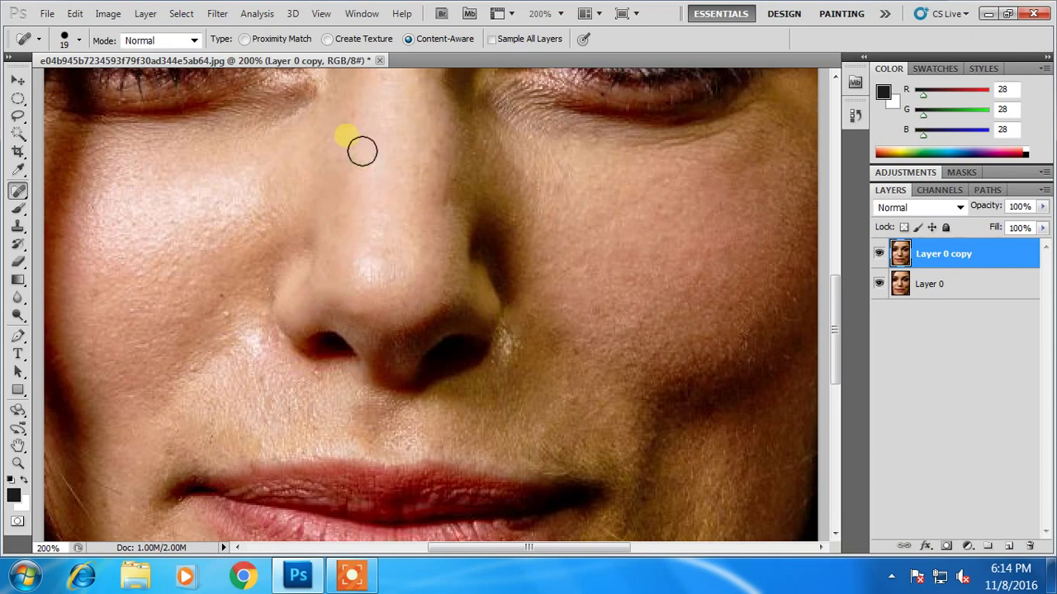
click(234, 323)
click(215, 384)
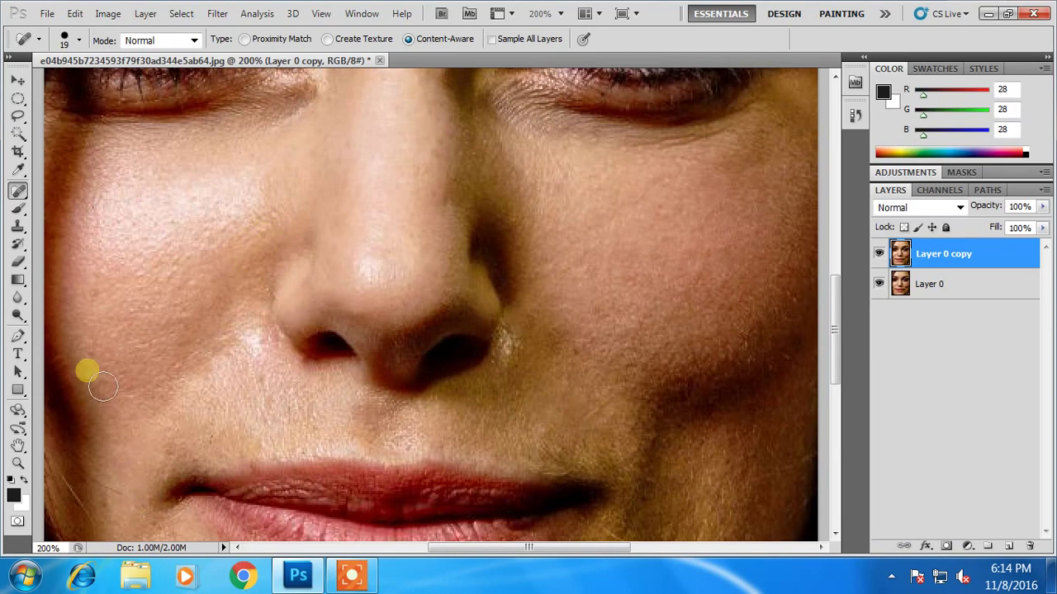
drag(835, 331, 844, 238)
Step: Spot-heal the marks between the brows and the bumps just above the brow
click(431, 353)
click(451, 347)
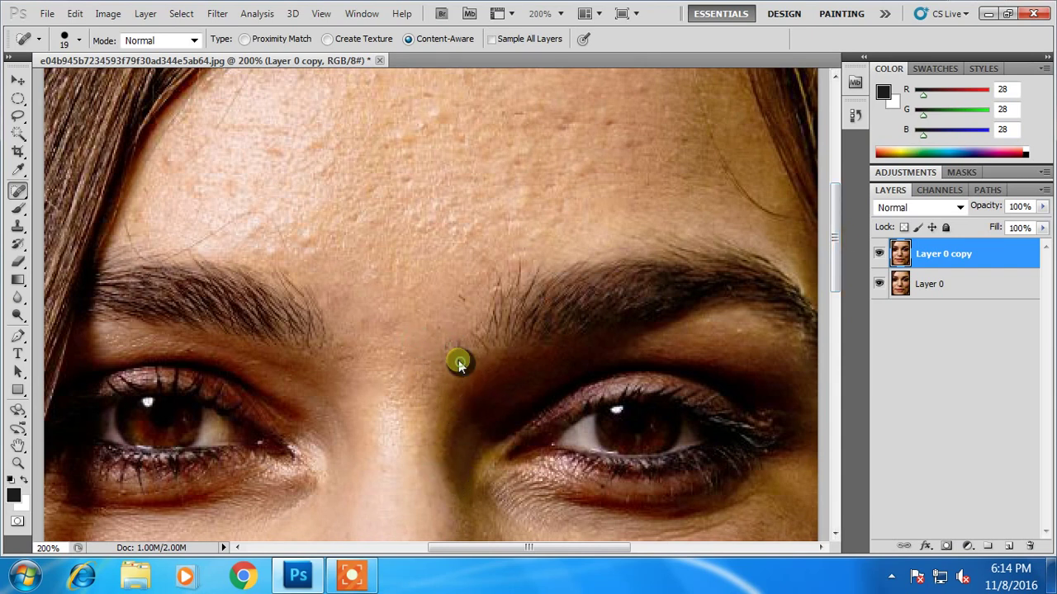
click(452, 295)
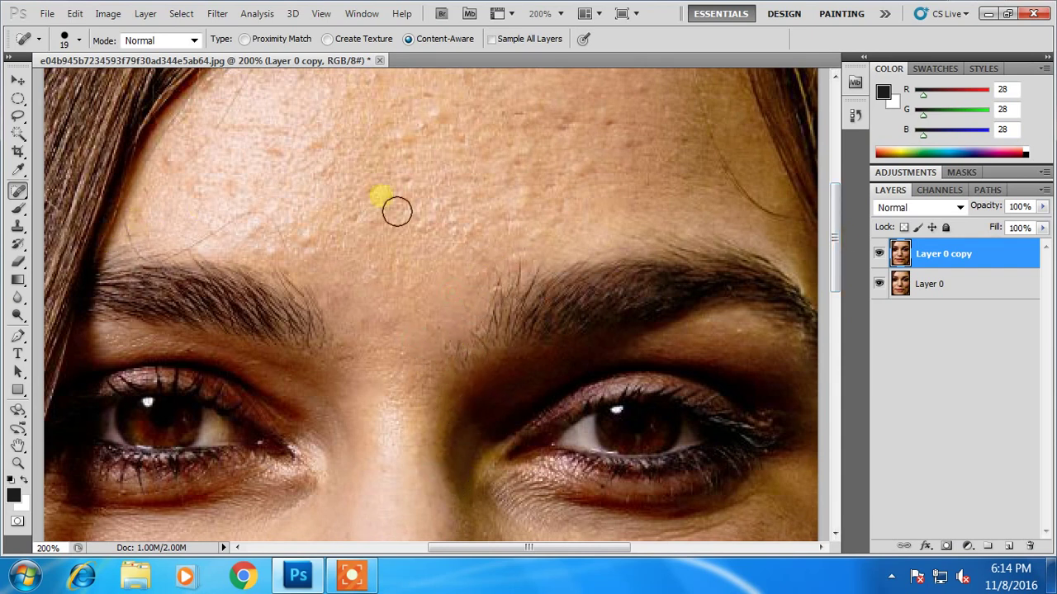
drag(833, 266, 832, 238)
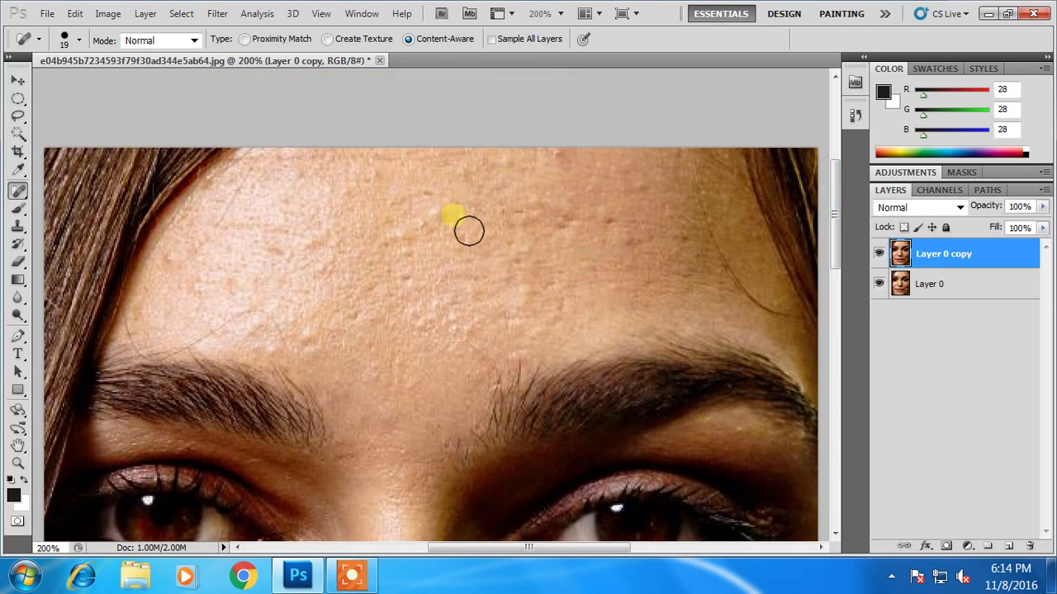
click(411, 283)
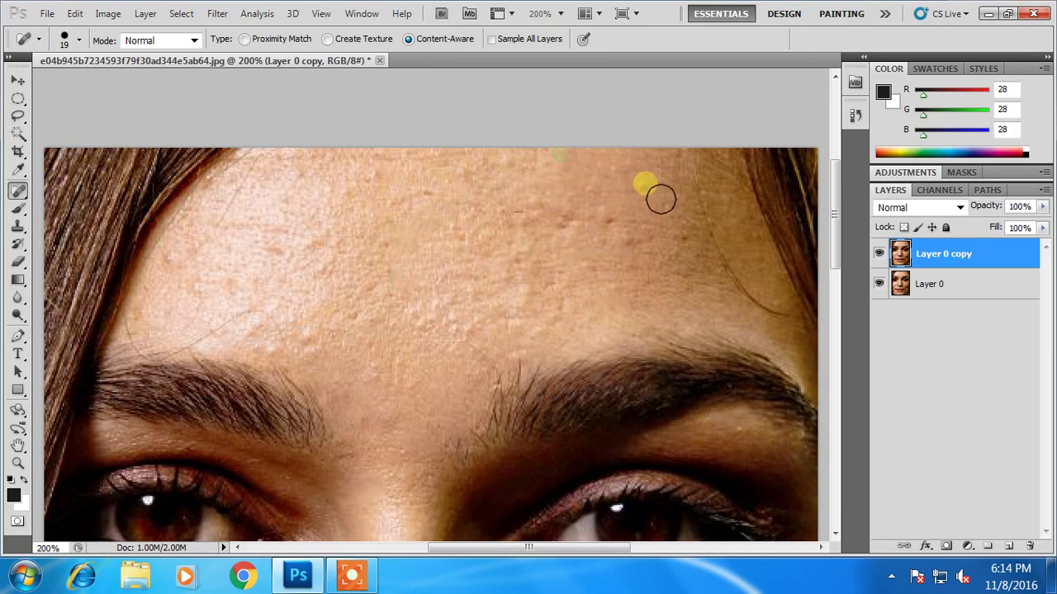
Step: Spot-heal the remaining bumps across the upper, left and right forehead
click(644, 247)
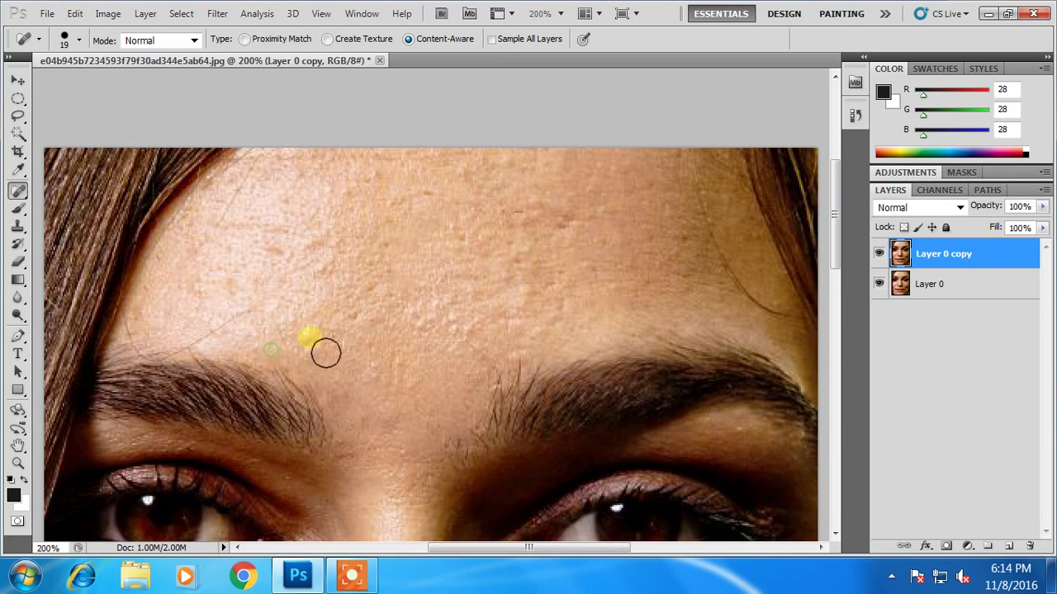
click(335, 286)
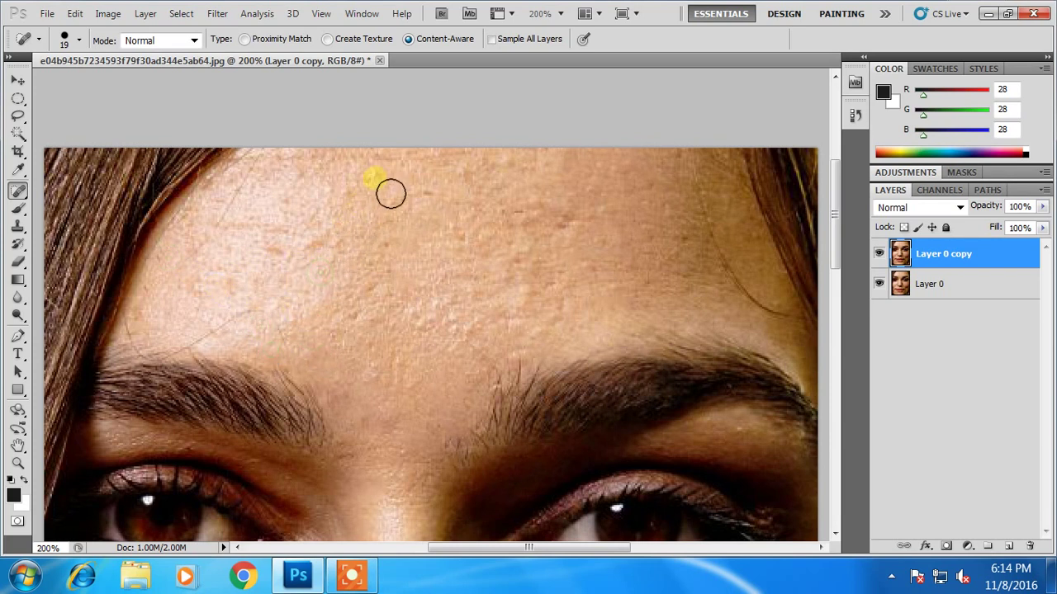
click(315, 195)
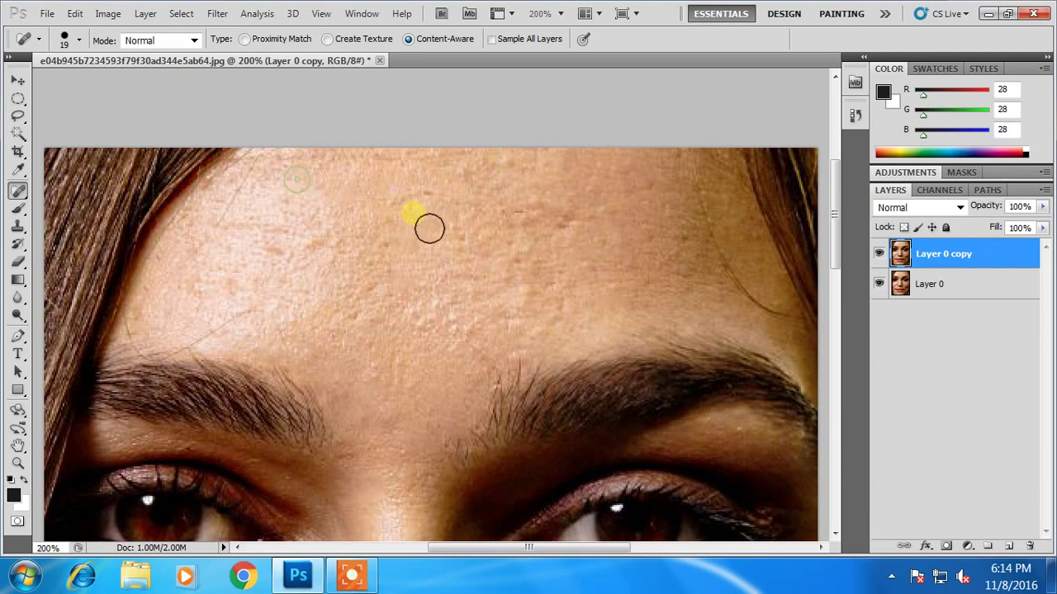
click(415, 309)
click(485, 345)
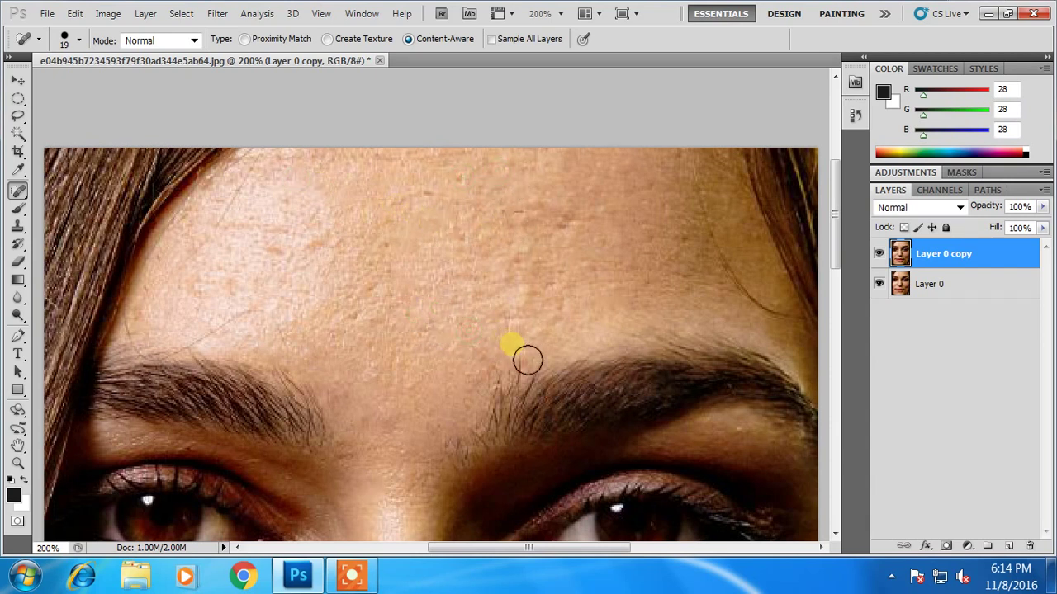
click(597, 277)
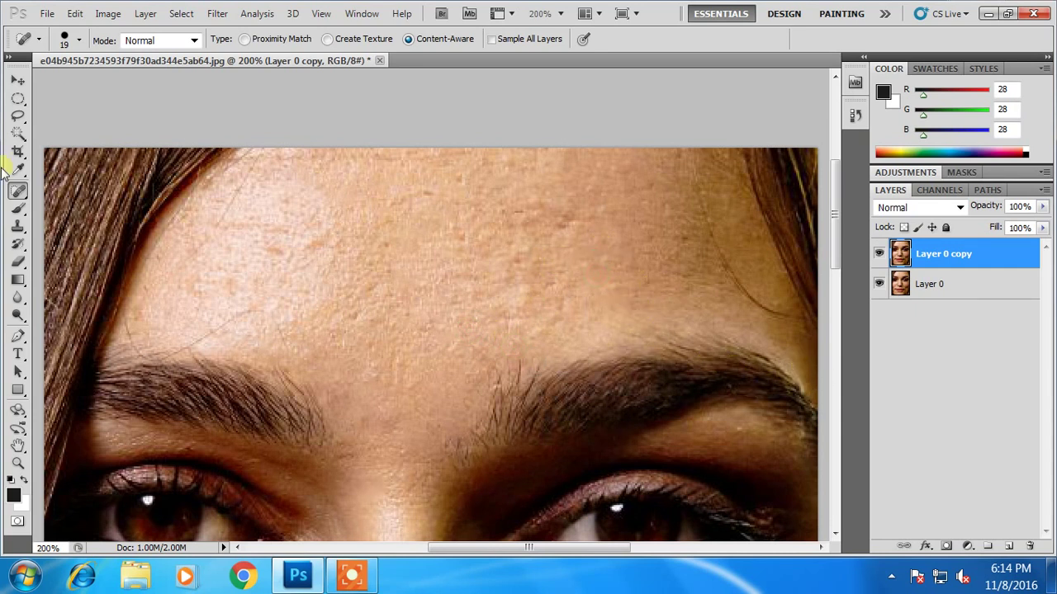
Step: Switch to the Healing Brush from the healing tools flyout, then reopen the flyout
right_click(17, 192)
click(91, 206)
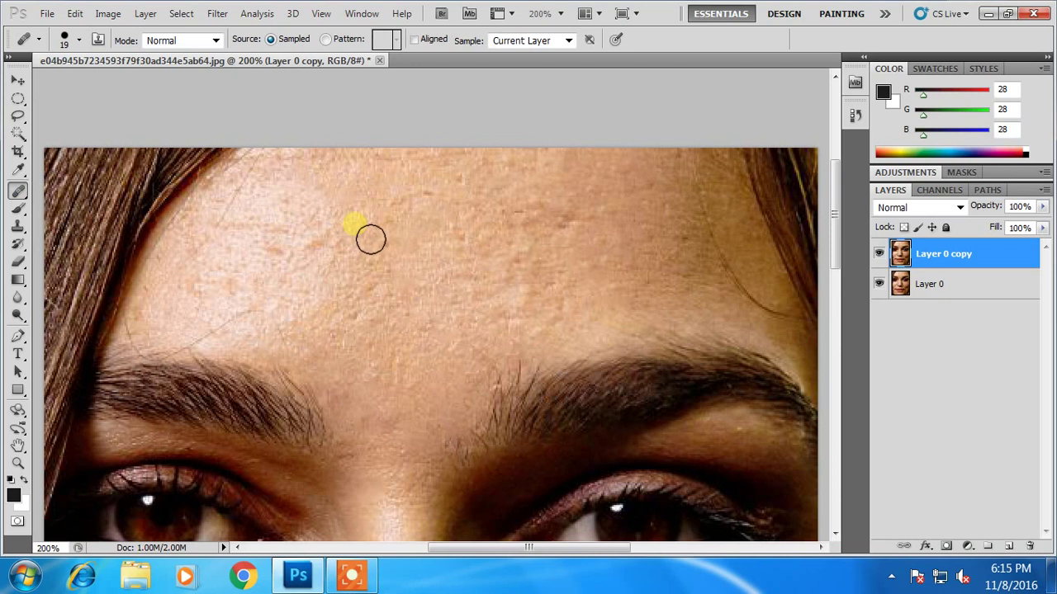
right_click(17, 192)
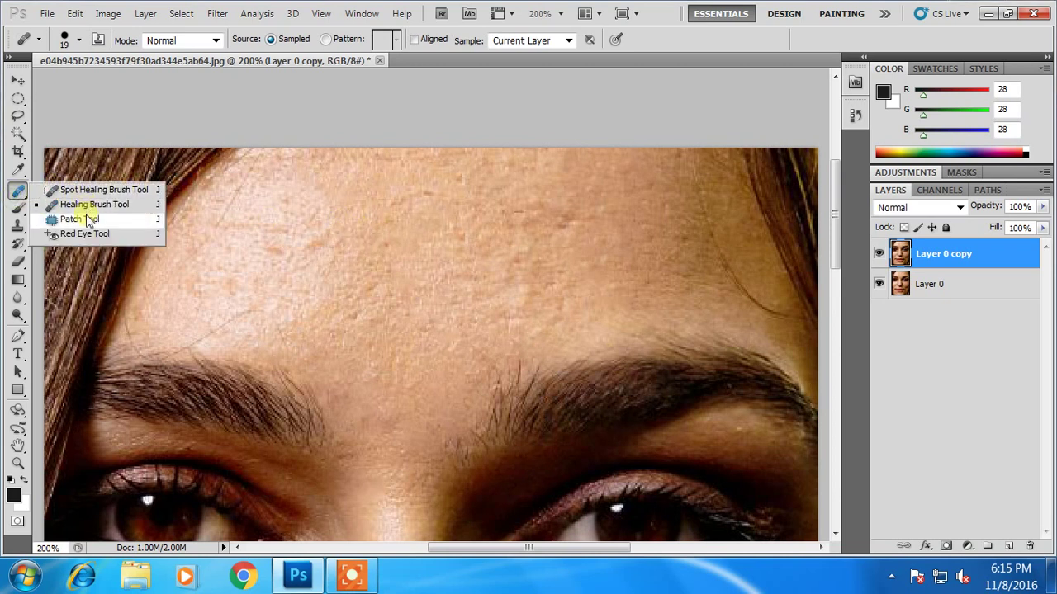
Step: Patch two rough forehead areas with smoother lower-forehead skin using the Patch tool
click(82, 219)
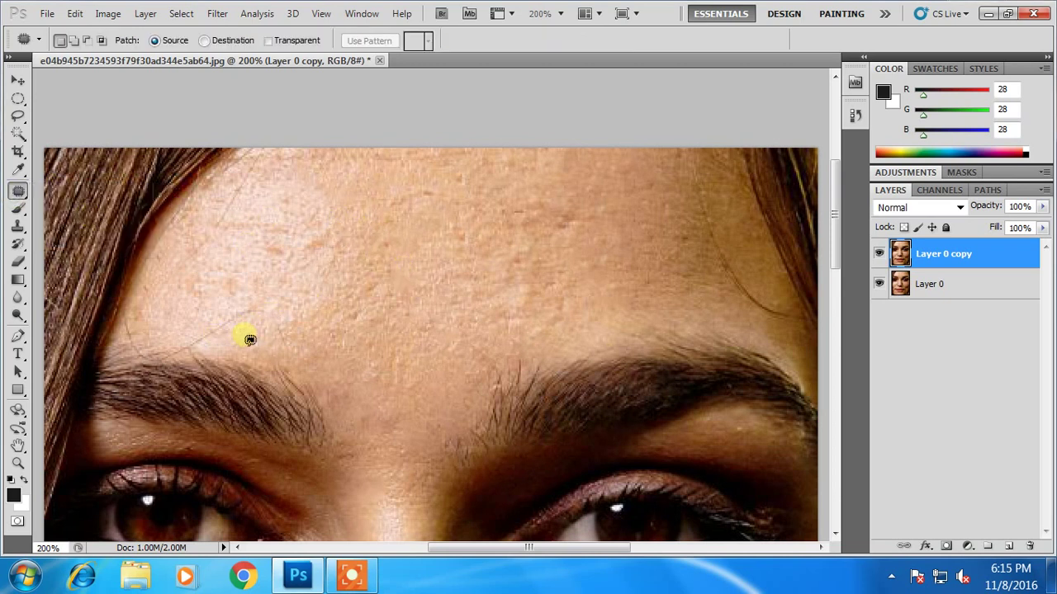
drag(274, 248, 324, 246)
drag(226, 302, 383, 375)
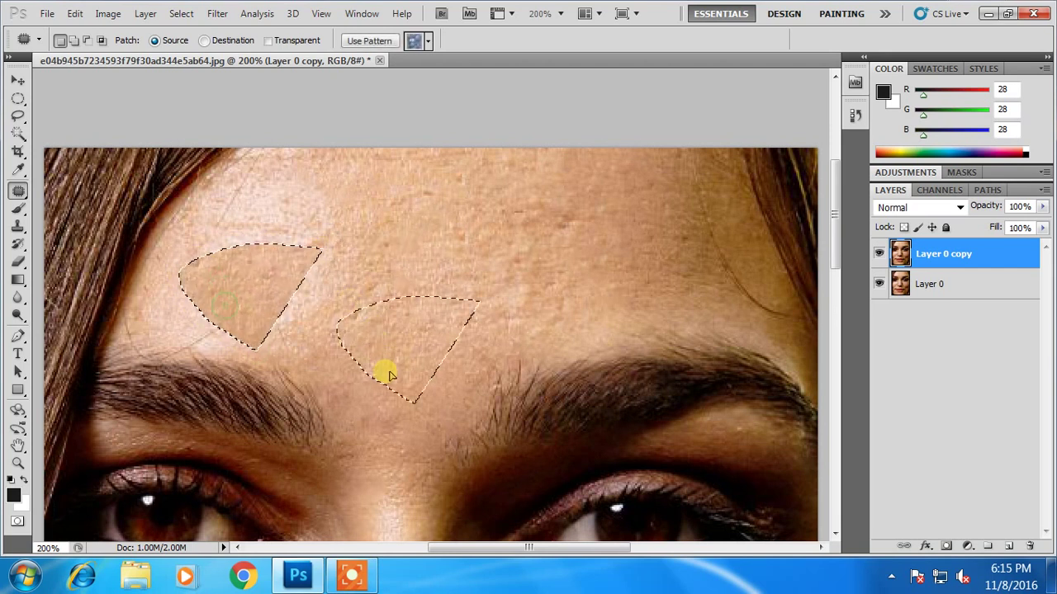
drag(496, 272, 334, 238)
drag(484, 189, 491, 202)
drag(417, 248, 413, 349)
Step: Patch the textured area near the hairline with skin from further right, then clear the outline
mouse_move(570, 259)
mouse_down()
mouse_move(448, 178)
mouse_move(573, 217)
mouse_move(515, 278)
mouse_up()
drag(638, 157, 636, 280)
mouse_move(589, 252)
mouse_down()
mouse_move(685, 175)
mouse_move(752, 257)
mouse_move(718, 183)
mouse_up()
mouse_move(710, 239)
mouse_down()
mouse_move(698, 207)
mouse_move(712, 173)
mouse_up()
click(750, 222)
Step: Patch the rough area along the hairline with smoother nearby forehead skin
drag(786, 334, 723, 185)
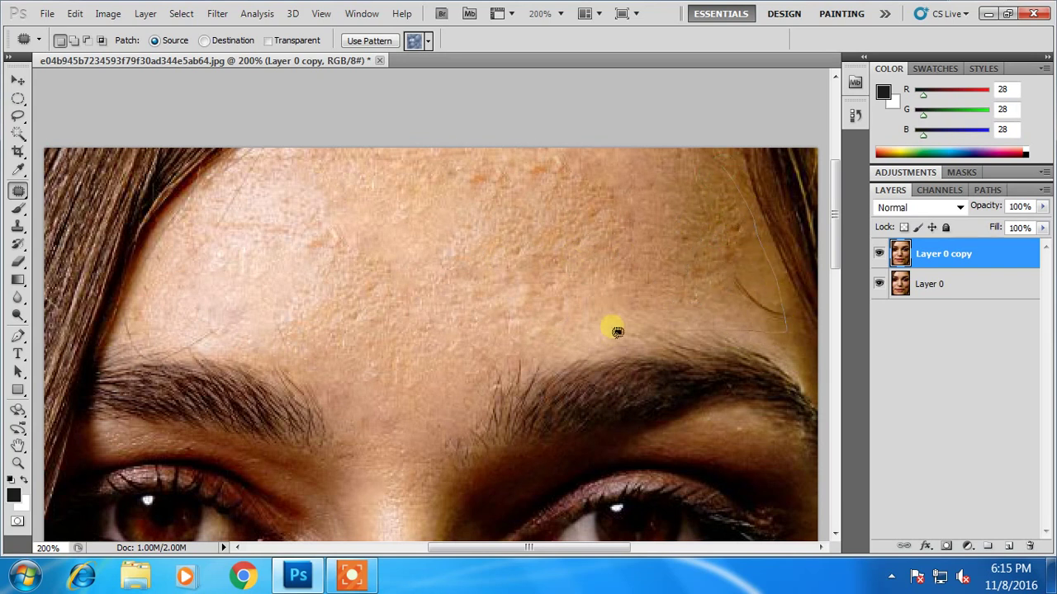
drag(572, 315, 568, 291)
drag(672, 278, 415, 250)
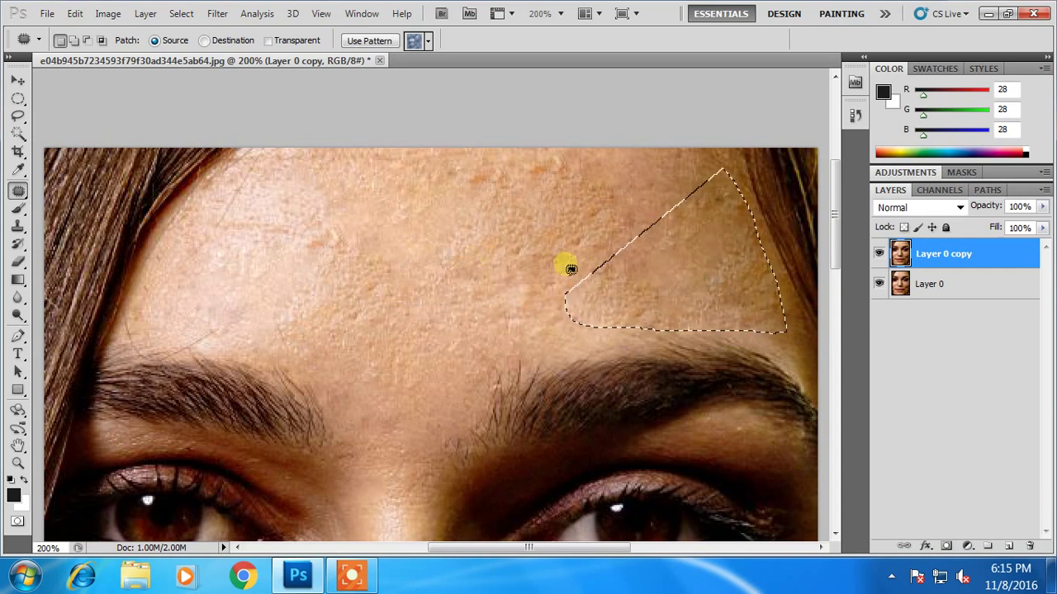
drag(585, 267, 421, 254)
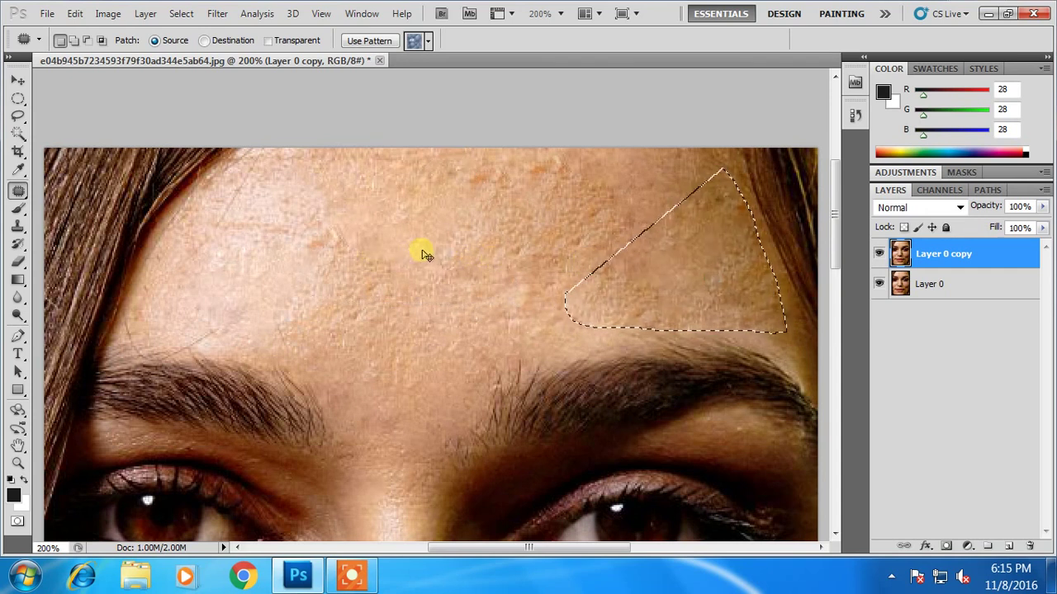
click(18, 99)
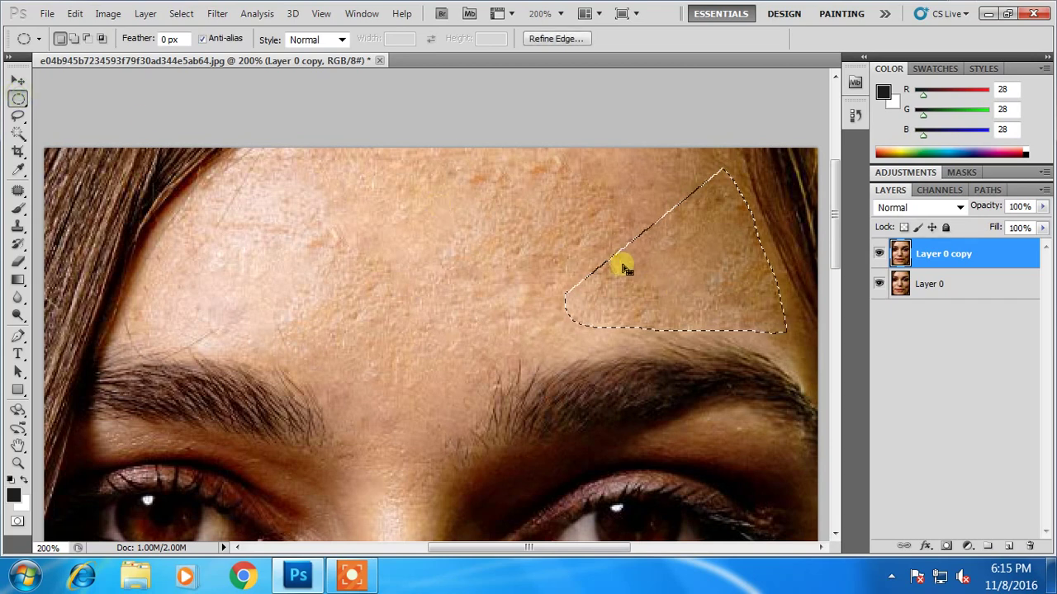
Step: Deselect the patched forehead area and scroll back up to the forehead
right_click(629, 268)
click(684, 253)
mouse_move(839, 196)
mouse_down()
mouse_move(810, 372)
mouse_move(815, 364)
mouse_up()
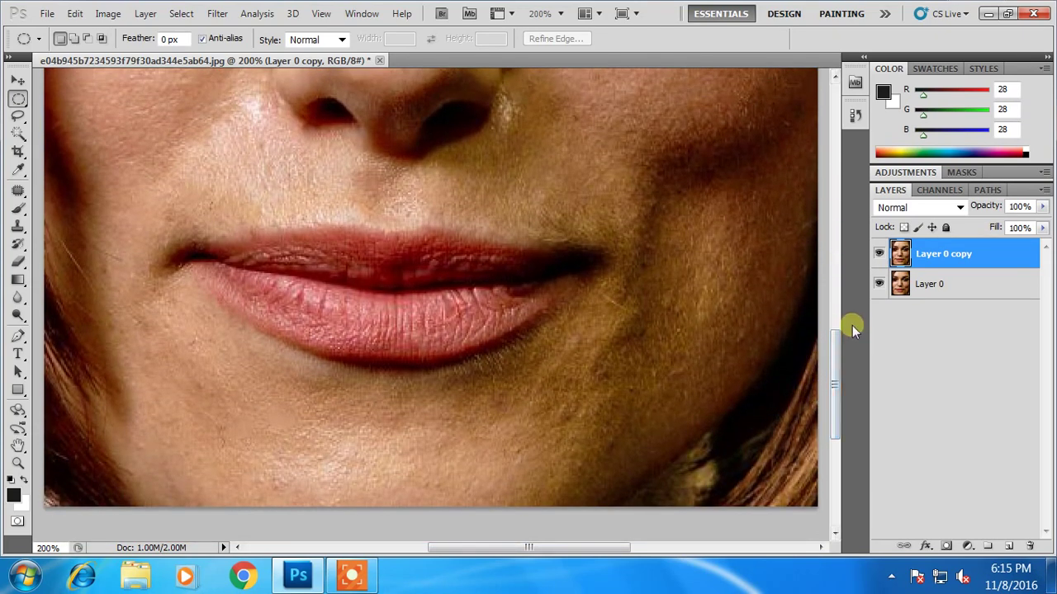
drag(837, 369, 847, 187)
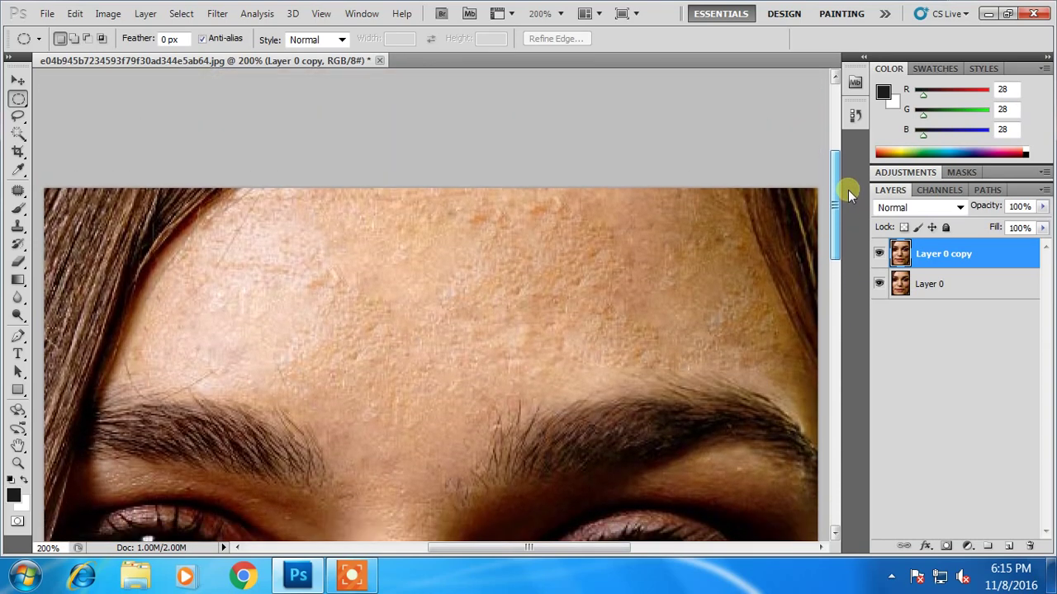
click(17, 191)
Step: Heal eight more small forehead spots with the Content-Aware Spot Healing Brush
click(78, 189)
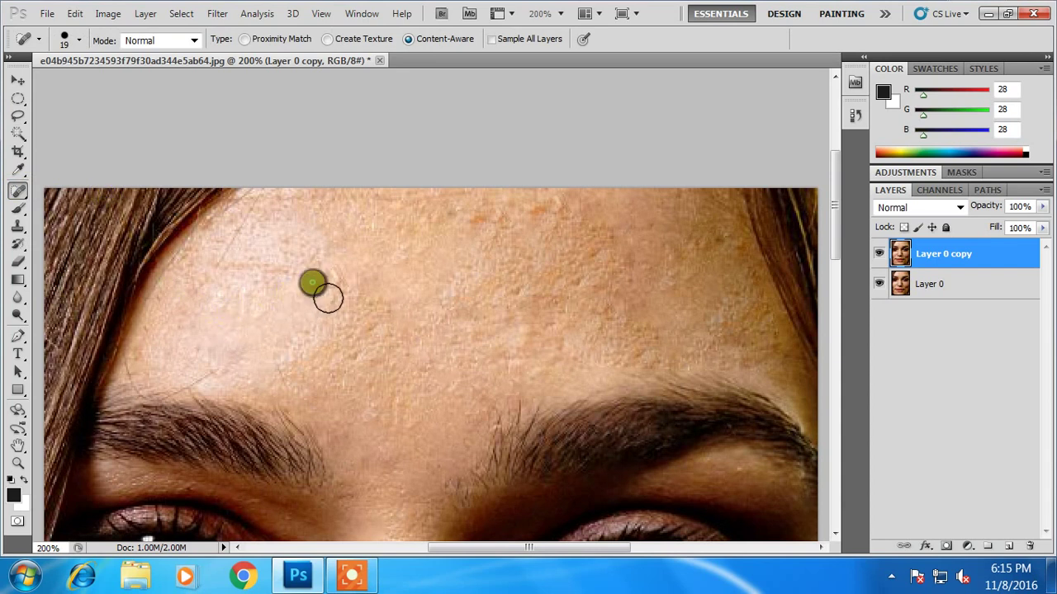
drag(347, 299, 364, 280)
click(485, 235)
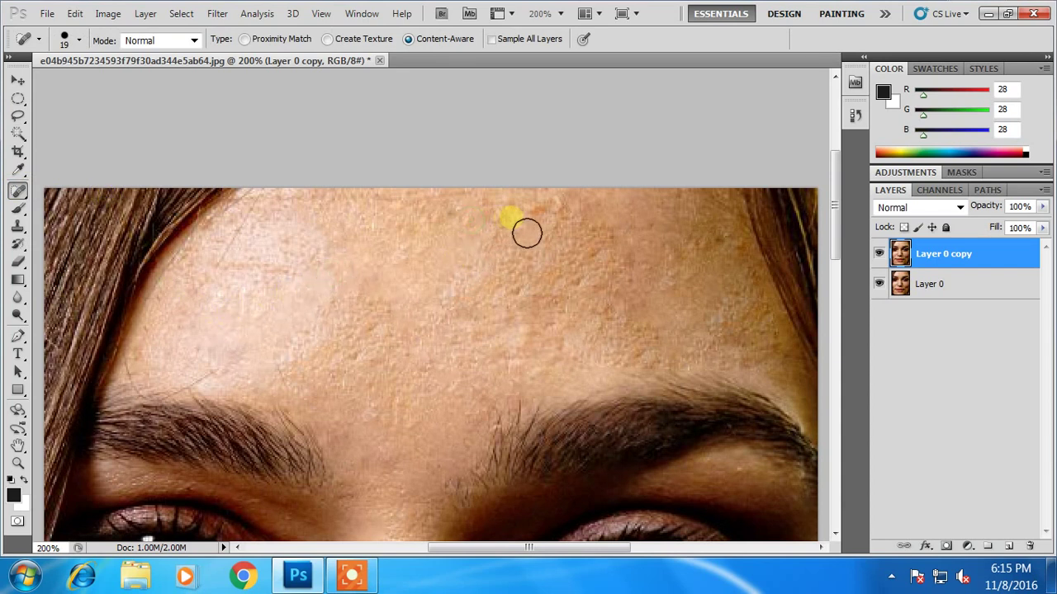
click(448, 225)
click(492, 299)
click(554, 316)
click(588, 277)
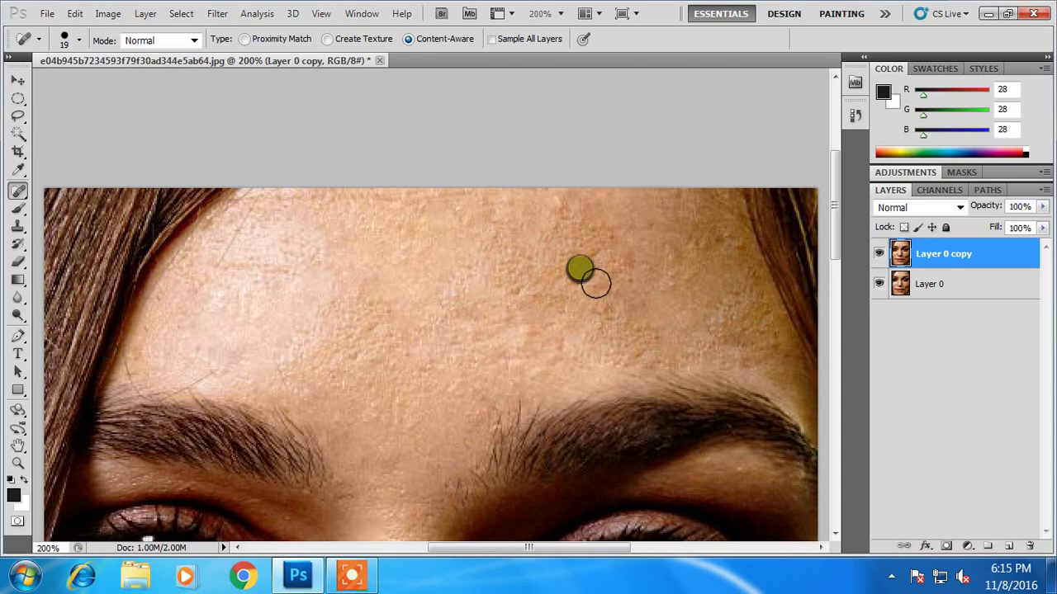
click(492, 285)
click(532, 330)
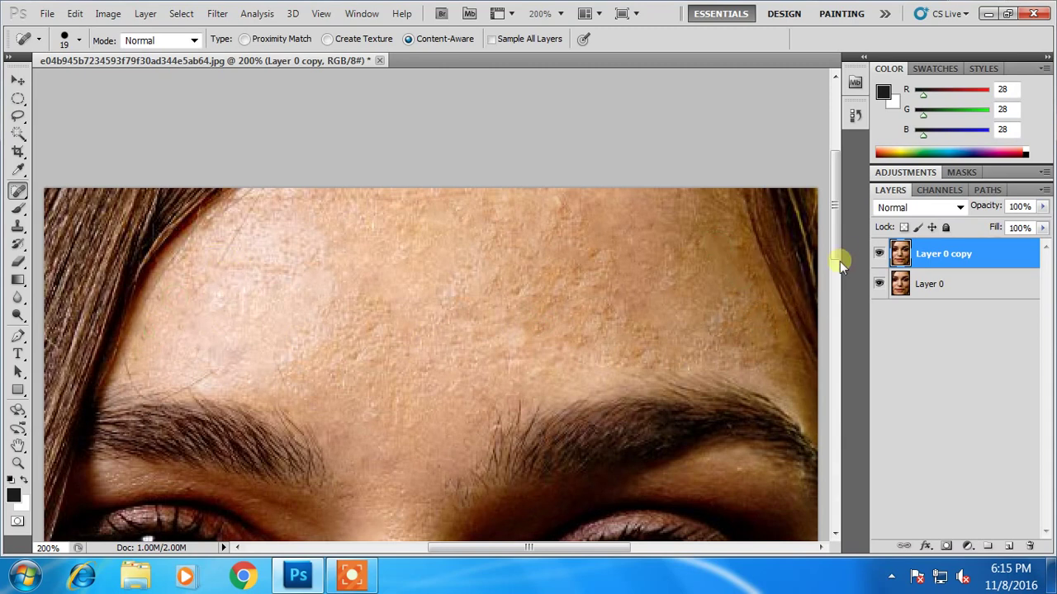
drag(836, 249, 835, 340)
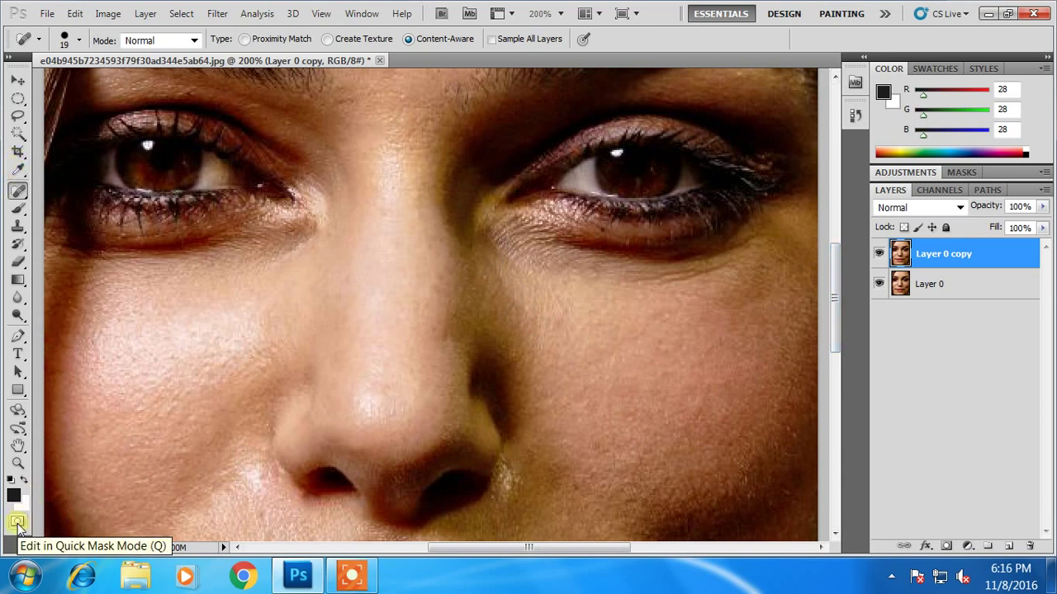
Step: Enter Quick Mask mode and brush mask under the left eye, down the left cheek and upper lip
click(17, 524)
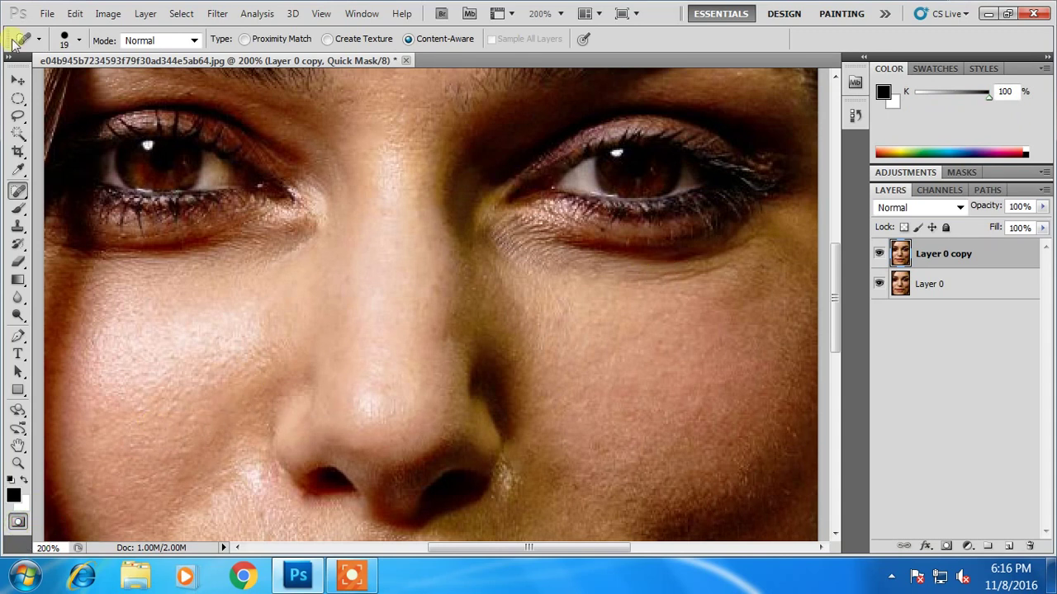
click(18, 210)
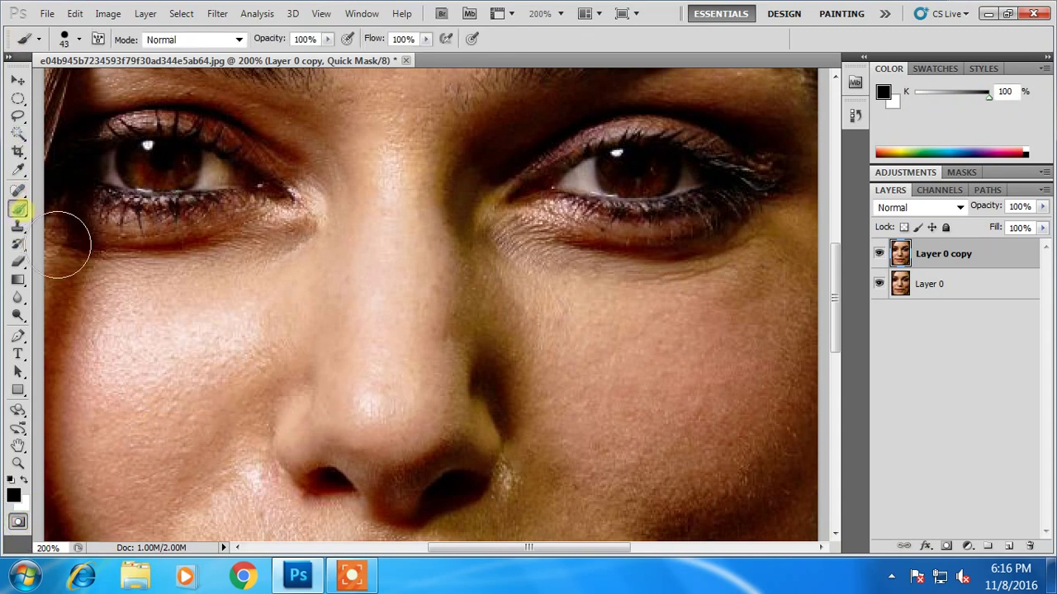
mouse_move(317, 275)
mouse_down()
mouse_move(173, 287)
mouse_move(222, 313)
mouse_move(190, 347)
mouse_up()
mouse_move(305, 366)
mouse_down()
mouse_move(443, 271)
mouse_move(377, 229)
mouse_up()
mouse_move(171, 159)
mouse_down()
mouse_move(175, 400)
mouse_move(186, 235)
mouse_move(224, 383)
mouse_move(255, 182)
mouse_move(272, 382)
mouse_move(324, 181)
mouse_move(307, 346)
mouse_move(390, 238)
mouse_move(419, 230)
mouse_move(322, 320)
mouse_move(322, 431)
mouse_up()
mouse_move(385, 446)
mouse_down()
mouse_move(412, 448)
mouse_move(278, 482)
mouse_move(243, 419)
mouse_move(207, 500)
mouse_move(181, 388)
mouse_move(264, 432)
mouse_move(212, 146)
mouse_move(257, 212)
mouse_up()
Step: Mask the left cheek edge, the mouth corner, below the lower lip and the chin
right_click(272, 289)
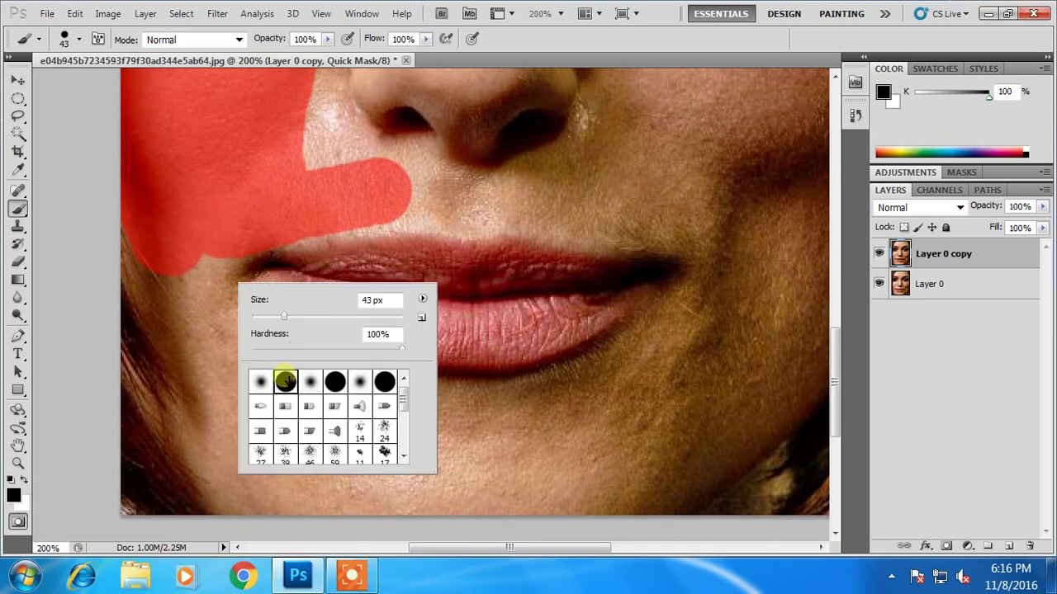
click(173, 259)
mouse_move(176, 300)
mouse_down()
mouse_move(175, 286)
mouse_move(189, 424)
mouse_move(272, 535)
mouse_move(211, 332)
mouse_up()
mouse_move(250, 403)
mouse_down()
mouse_move(229, 271)
mouse_move(352, 405)
mouse_move(295, 347)
mouse_move(389, 405)
mouse_move(545, 450)
mouse_up()
mouse_move(546, 430)
mouse_down()
mouse_move(394, 542)
mouse_move(341, 443)
mouse_move(354, 484)
mouse_move(607, 495)
mouse_move(657, 520)
mouse_up()
mouse_move(685, 426)
mouse_down()
mouse_move(495, 459)
mouse_move(430, 502)
mouse_move(479, 473)
mouse_move(446, 468)
mouse_move(545, 388)
mouse_move(429, 517)
mouse_move(361, 522)
mouse_up()
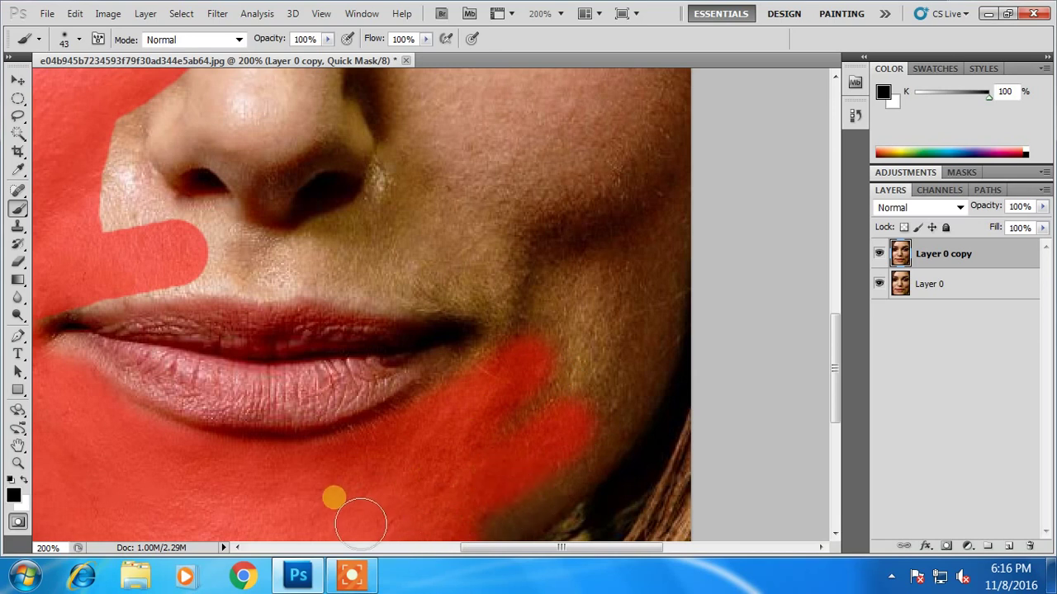
Step: Extend the mask up the jawline and along the right cheek edge
mouse_move(553, 460)
mouse_down()
mouse_move(532, 428)
mouse_move(502, 495)
mouse_move(431, 541)
mouse_up()
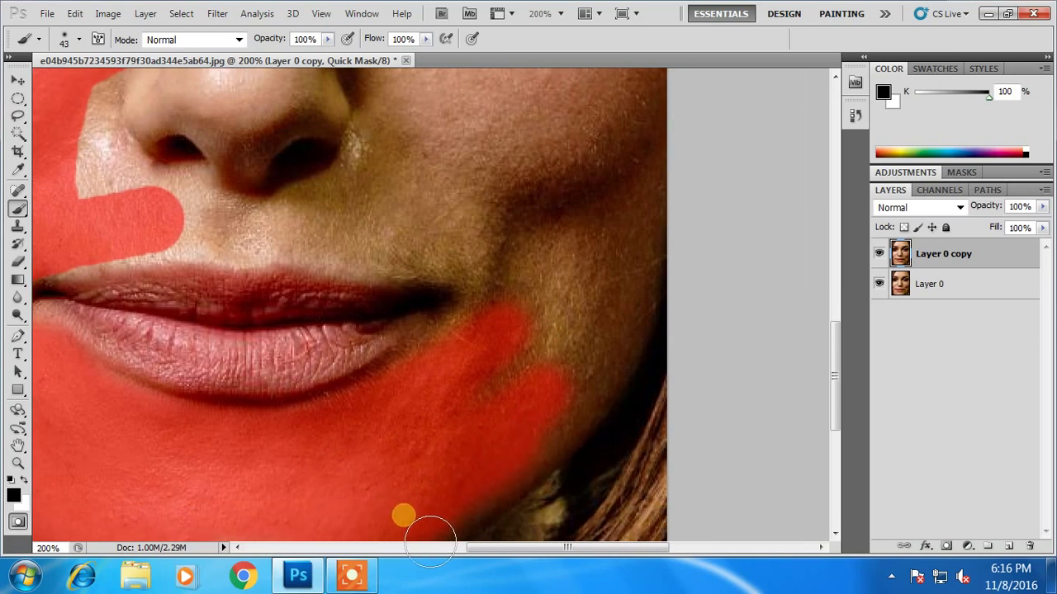
mouse_move(540, 463)
mouse_down()
mouse_move(633, 338)
mouse_move(665, 261)
mouse_move(625, 135)
mouse_move(486, 481)
mouse_move(491, 404)
mouse_move(518, 348)
mouse_move(482, 413)
mouse_move(418, 434)
mouse_move(514, 389)
mouse_move(443, 428)
mouse_move(453, 335)
mouse_move(448, 429)
mouse_move(553, 210)
mouse_up()
mouse_move(558, 379)
mouse_down()
mouse_move(559, 224)
mouse_move(386, 461)
mouse_up()
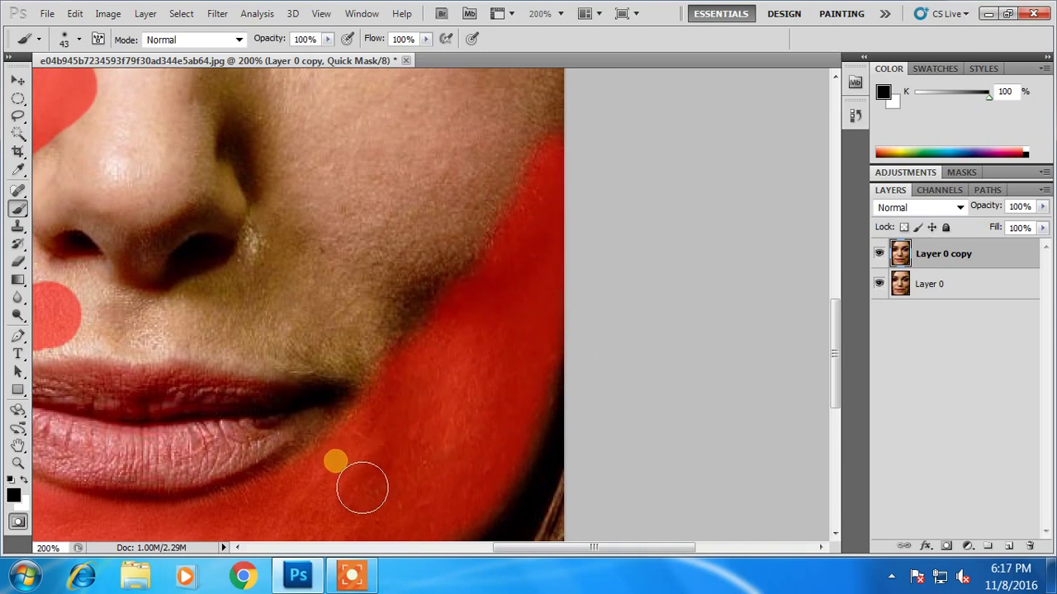
mouse_move(442, 334)
mouse_down()
mouse_move(514, 300)
mouse_move(507, 312)
mouse_up()
mouse_move(159, 328)
mouse_down()
mouse_move(229, 312)
mouse_move(186, 338)
mouse_move(155, 338)
mouse_move(292, 330)
mouse_move(158, 251)
mouse_move(165, 229)
mouse_move(203, 282)
mouse_move(316, 311)
mouse_move(323, 327)
mouse_move(463, 324)
mouse_move(472, 338)
mouse_move(416, 333)
mouse_move(540, 344)
mouse_move(387, 306)
mouse_move(479, 252)
mouse_move(459, 265)
mouse_move(460, 216)
mouse_up()
Step: Mask the skin beside the nostril and set the Eraser to 22 px for correcting the mask
mouse_move(471, 254)
mouse_down()
mouse_move(496, 276)
mouse_move(372, 377)
mouse_move(269, 328)
mouse_up()
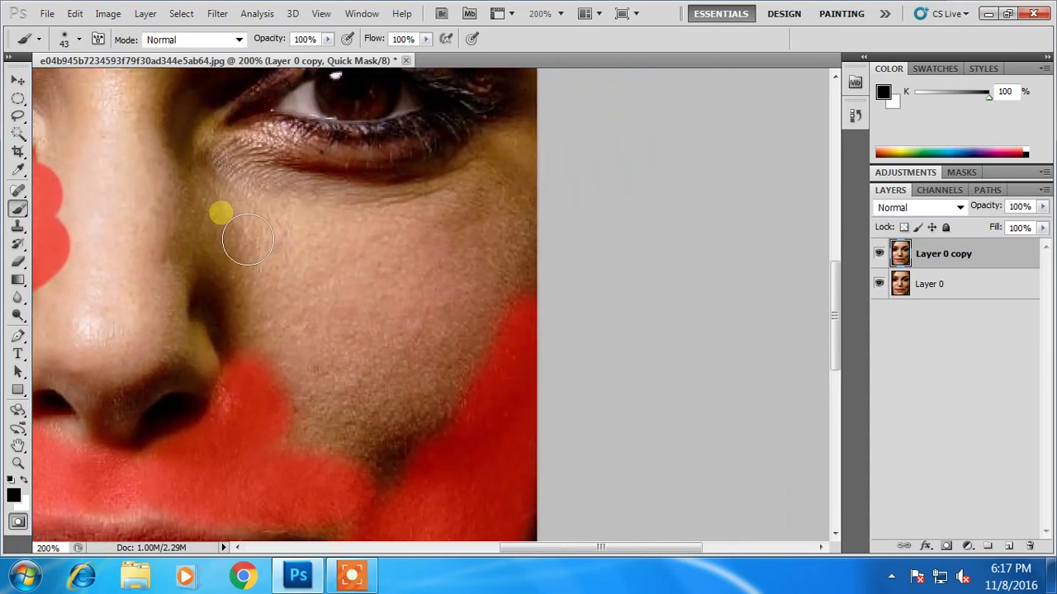
drag(297, 237, 409, 273)
mouse_move(134, 396)
mouse_down()
mouse_move(146, 386)
mouse_move(210, 391)
mouse_move(242, 441)
mouse_move(294, 387)
mouse_move(207, 377)
mouse_move(229, 313)
mouse_move(300, 354)
mouse_move(272, 228)
mouse_move(240, 243)
mouse_move(234, 333)
mouse_move(243, 359)
mouse_move(207, 359)
mouse_move(205, 347)
mouse_move(229, 437)
mouse_move(263, 309)
mouse_move(243, 220)
mouse_move(267, 337)
mouse_move(325, 421)
mouse_move(354, 267)
mouse_move(359, 323)
mouse_move(435, 275)
mouse_up()
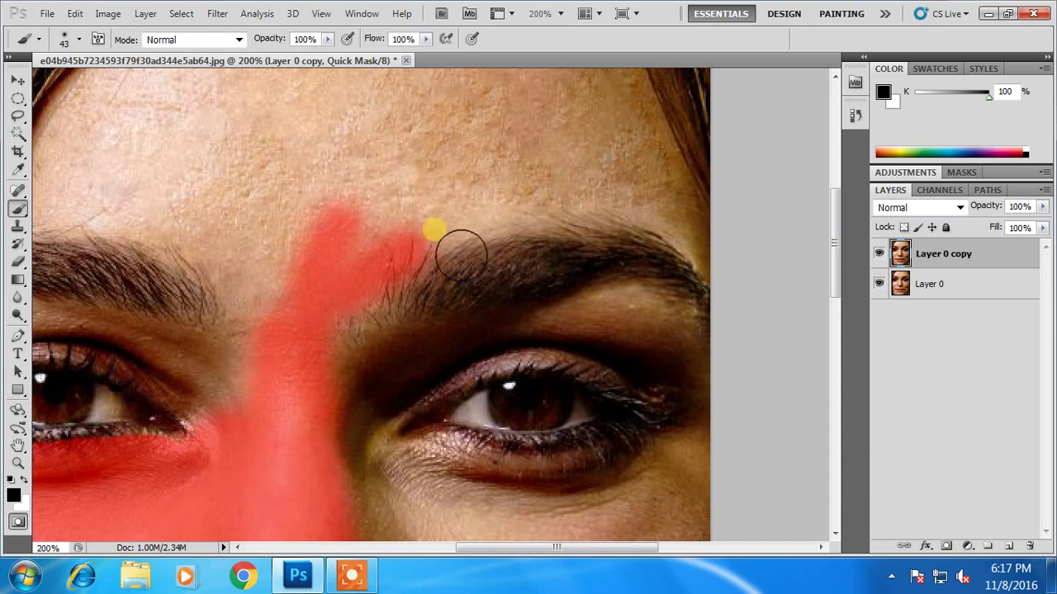
key(e)
right_click(404, 241)
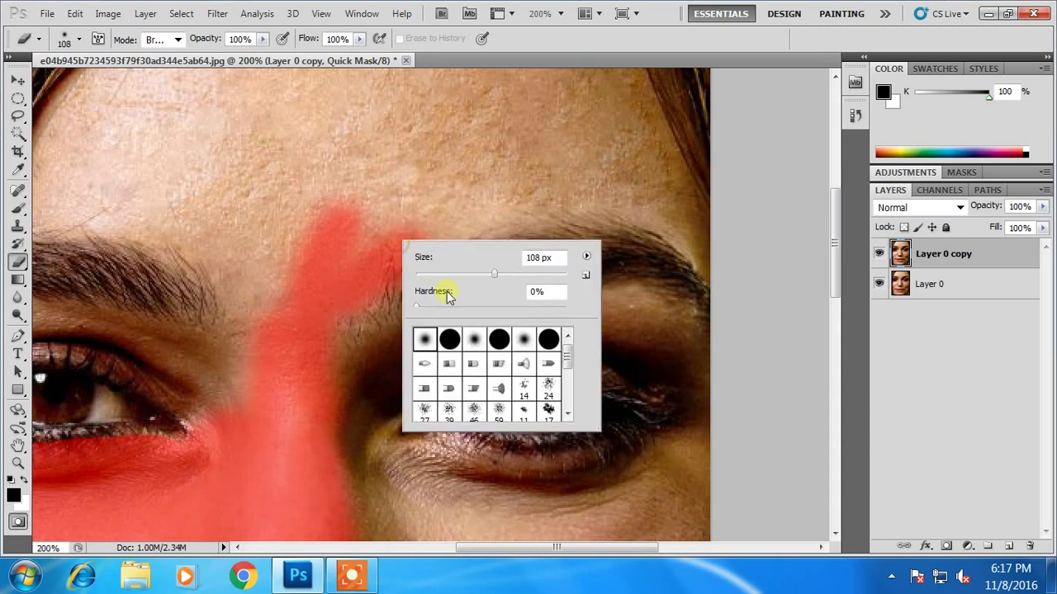
click(395, 271)
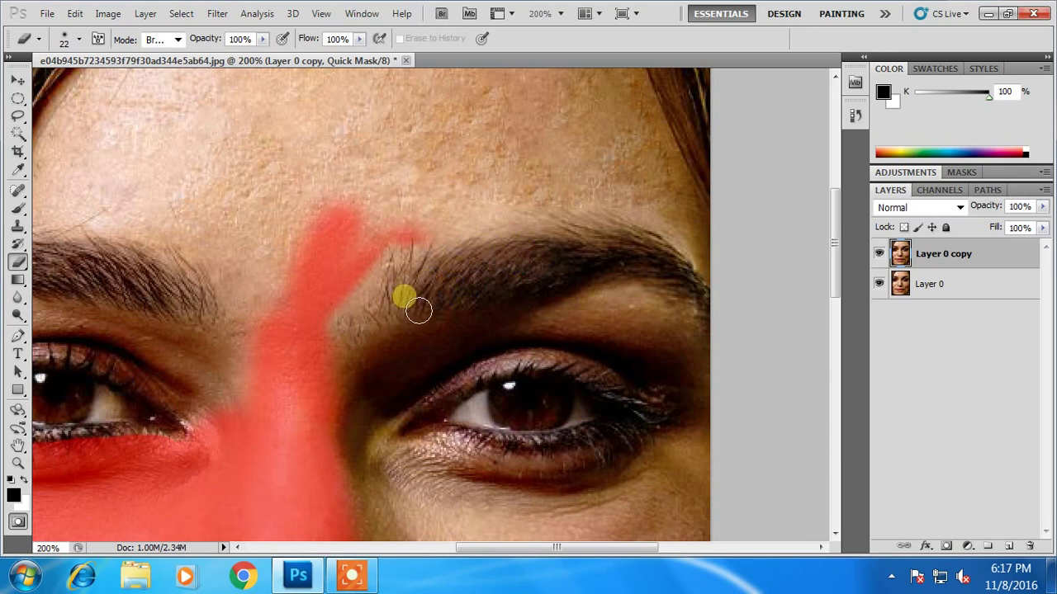
click(17, 207)
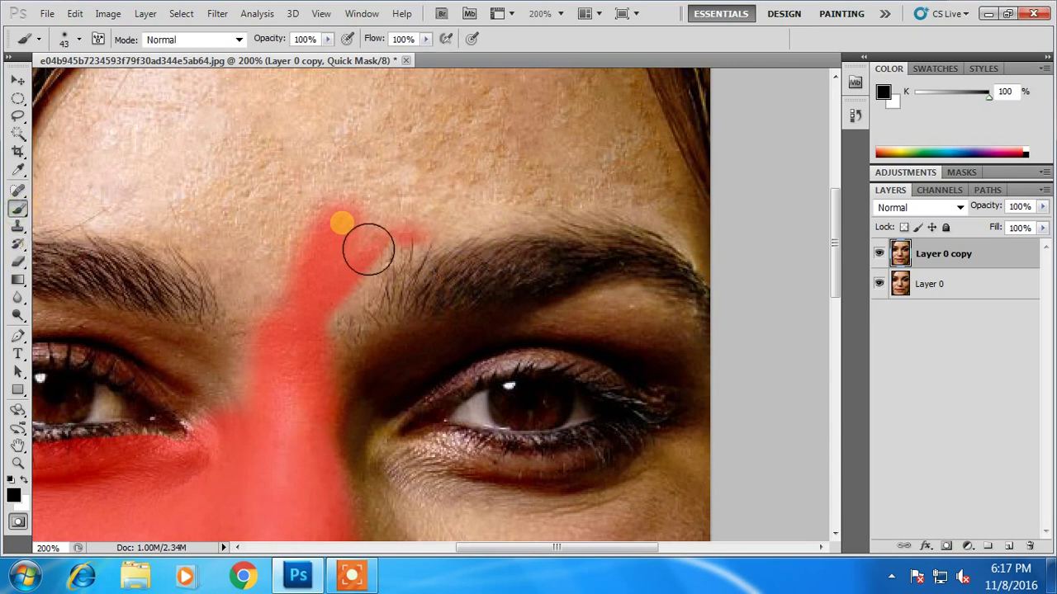
Step: Paint the mask over the brows and across the whole forehead
mouse_move(351, 343)
mouse_down()
mouse_move(245, 262)
mouse_move(231, 233)
mouse_move(379, 286)
mouse_up()
mouse_move(199, 287)
mouse_down()
mouse_move(327, 300)
mouse_move(264, 286)
mouse_move(222, 247)
mouse_move(314, 157)
mouse_move(210, 259)
mouse_move(344, 134)
mouse_move(265, 267)
mouse_move(415, 137)
mouse_move(339, 246)
mouse_move(490, 128)
mouse_move(383, 288)
mouse_move(465, 156)
mouse_move(481, 158)
mouse_move(455, 251)
mouse_move(547, 132)
mouse_move(448, 312)
mouse_move(599, 111)
mouse_move(480, 334)
mouse_move(651, 94)
mouse_move(515, 327)
mouse_move(330, 321)
mouse_up()
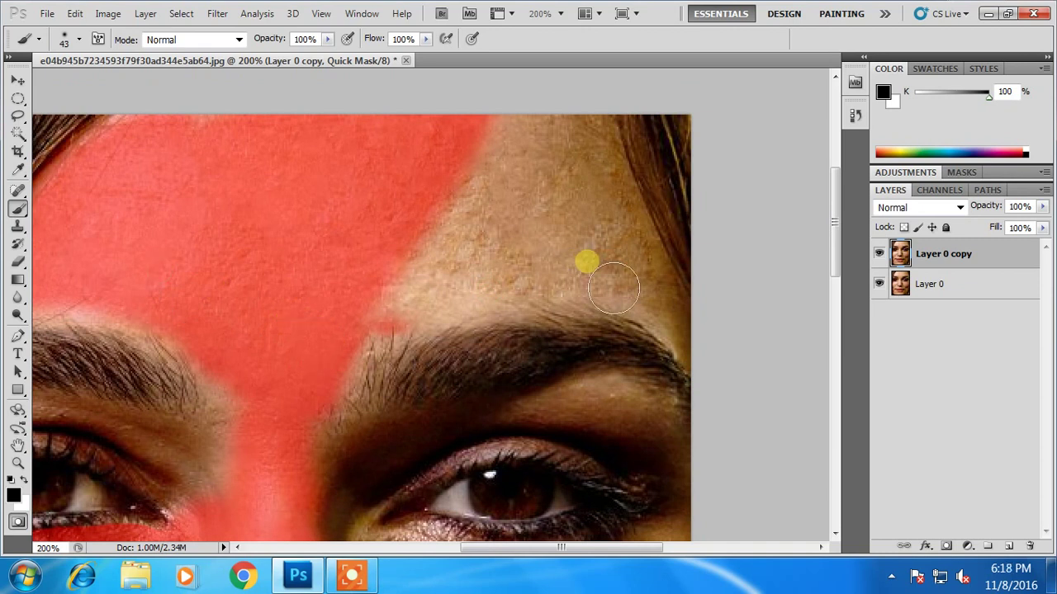
drag(598, 263, 408, 274)
mouse_move(421, 318)
mouse_down()
mouse_move(660, 295)
mouse_move(606, 160)
mouse_move(669, 297)
mouse_move(564, 151)
mouse_move(475, 234)
mouse_move(595, 243)
mouse_move(651, 283)
mouse_move(501, 285)
mouse_up()
Step: Paint the mask across the cheek below the eye
drag(345, 291, 253, 184)
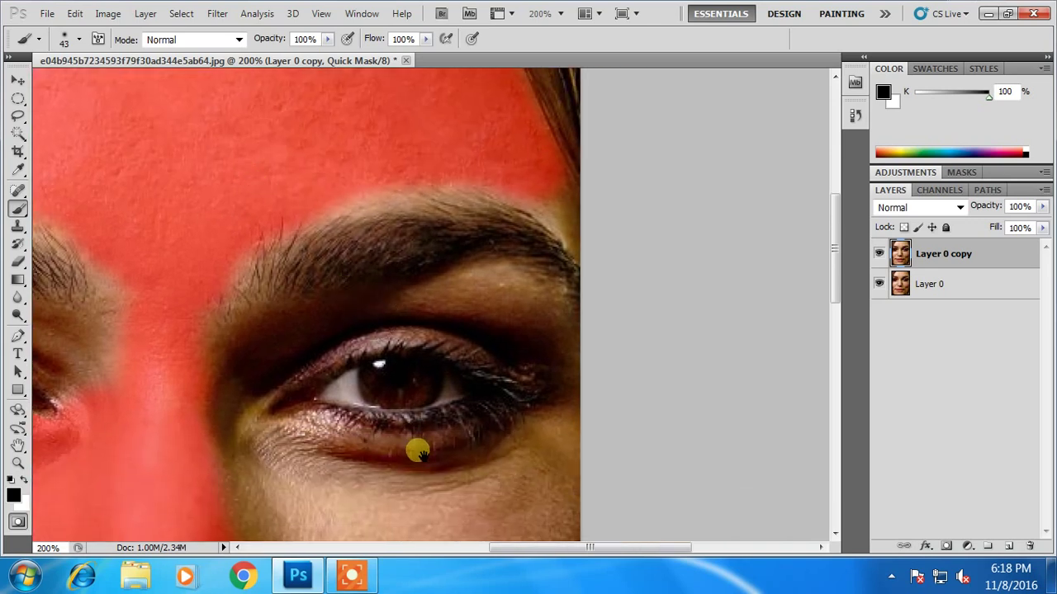
drag(418, 443, 366, 278)
mouse_move(235, 355)
mouse_down()
mouse_move(465, 382)
mouse_move(290, 342)
mouse_move(463, 332)
mouse_move(528, 286)
mouse_move(547, 446)
mouse_move(529, 363)
mouse_move(518, 486)
mouse_move(483, 404)
mouse_up()
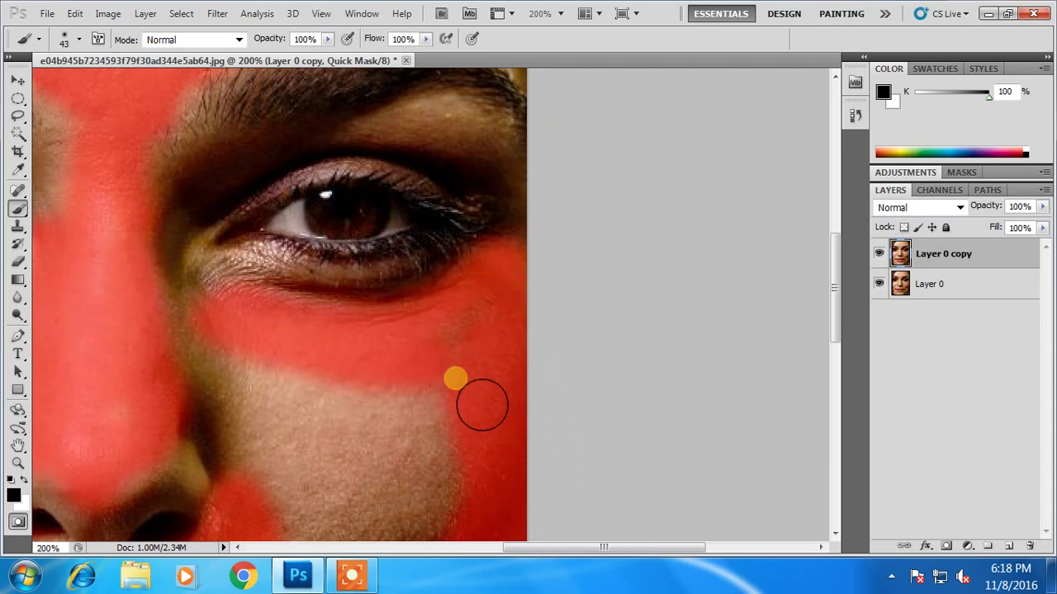
scroll(487, 335, down, 3)
Step: Mask the upper and left edges of the cheek with quick-mask paint
scroll(448, 319, down, 2)
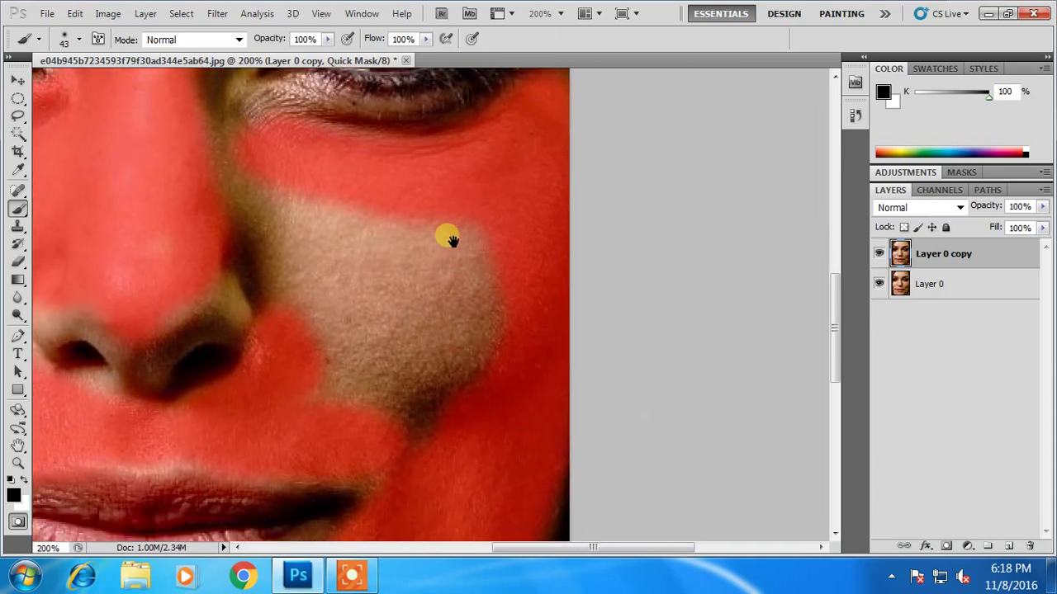
scroll(448, 236, down, 1)
mouse_move(492, 280)
mouse_down()
mouse_move(273, 198)
mouse_move(305, 358)
mouse_move(309, 261)
mouse_move(338, 279)
mouse_move(385, 405)
mouse_move(354, 306)
mouse_move(388, 240)
mouse_move(448, 471)
mouse_move(468, 310)
mouse_up()
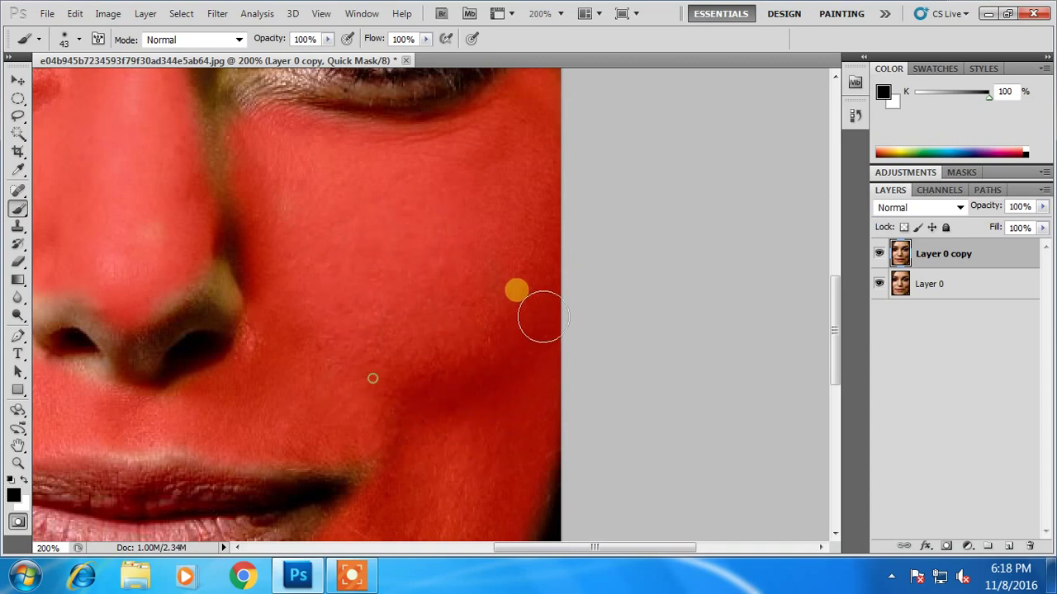
mouse_move(446, 354)
mouse_down()
mouse_move(528, 182)
mouse_move(632, 151)
mouse_move(437, 255)
mouse_move(499, 275)
mouse_up()
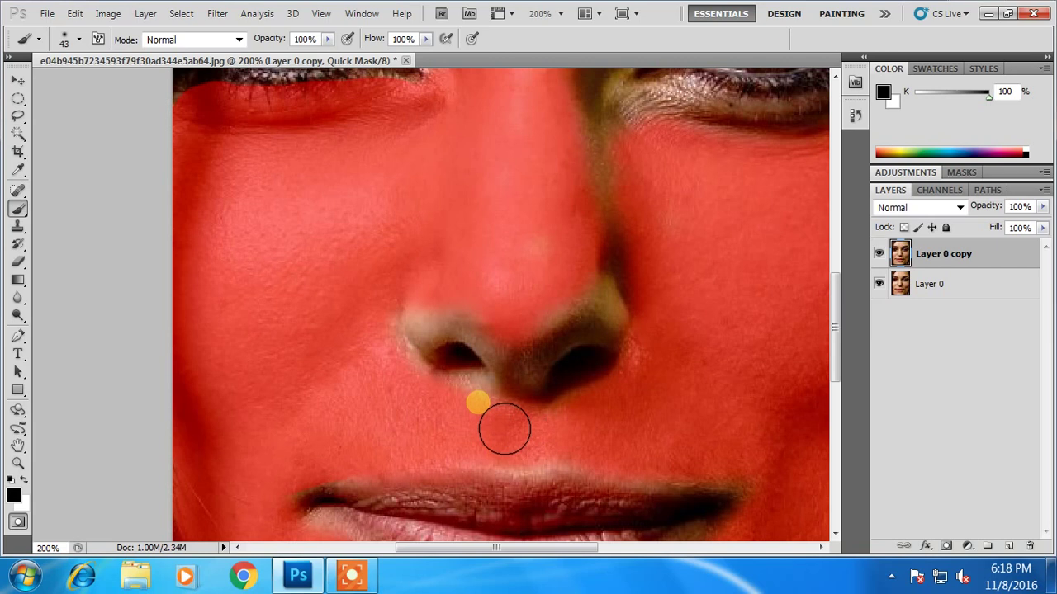
drag(585, 320, 566, 424)
mouse_move(590, 313)
mouse_down()
mouse_move(519, 349)
mouse_move(395, 336)
mouse_up()
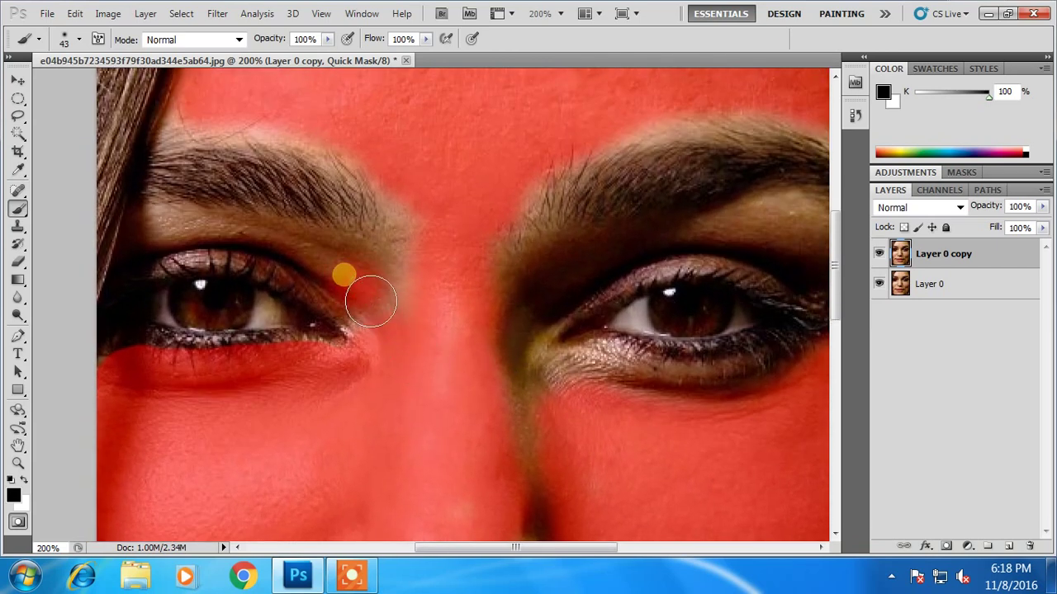
Step: Mask the nose bridge, the skin under the inner eye, and the brow skin above both eyes
drag(371, 301, 435, 337)
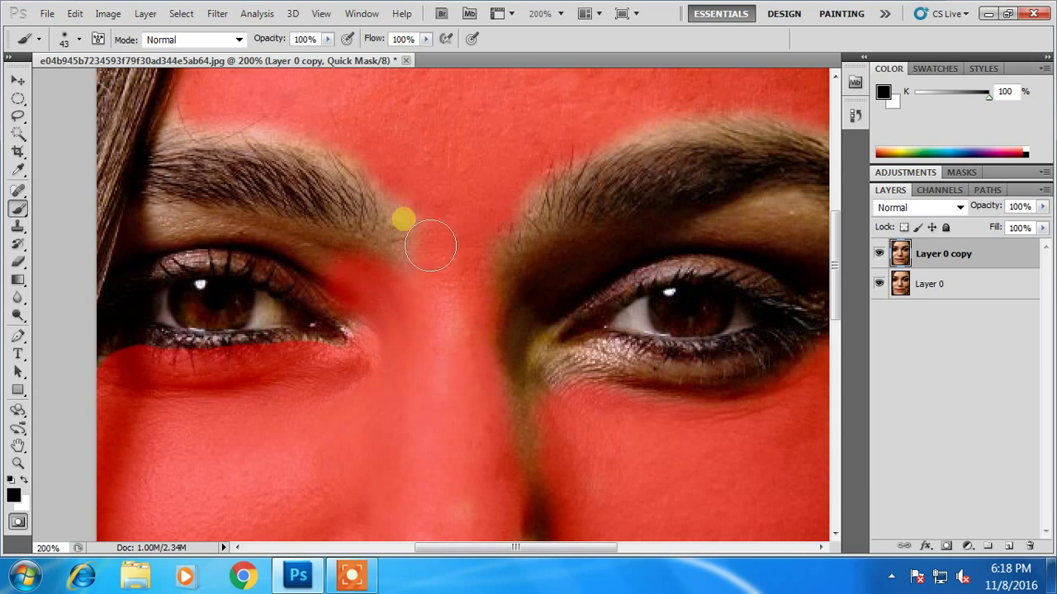
drag(439, 269, 440, 308)
drag(576, 420, 545, 450)
drag(746, 464, 546, 468)
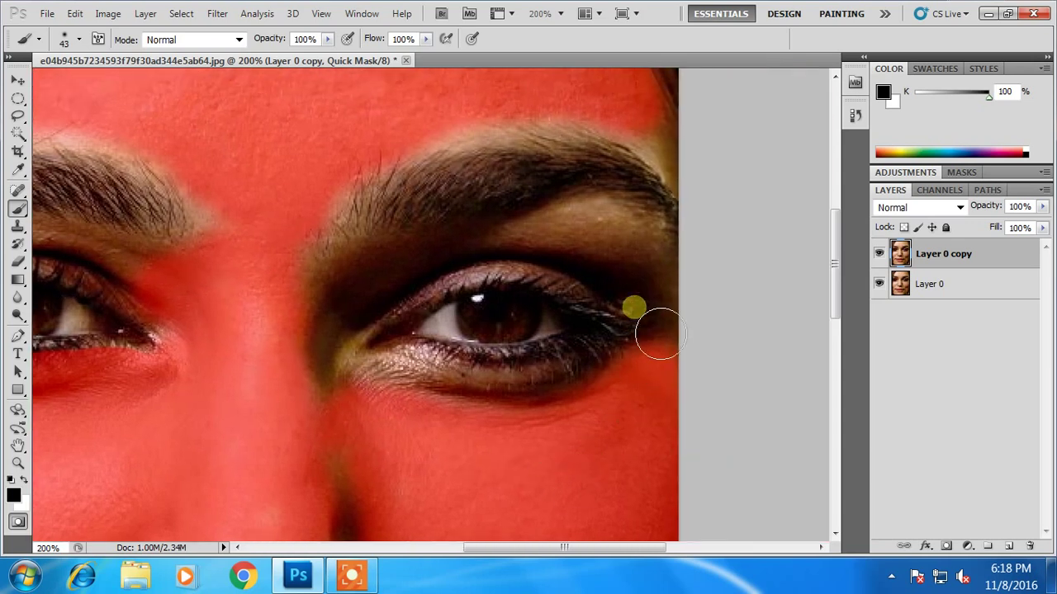
mouse_move(548, 252)
mouse_down()
mouse_move(594, 246)
mouse_move(673, 275)
mouse_move(557, 248)
mouse_up()
mouse_move(229, 181)
mouse_down()
mouse_move(316, 165)
mouse_move(410, 226)
mouse_up()
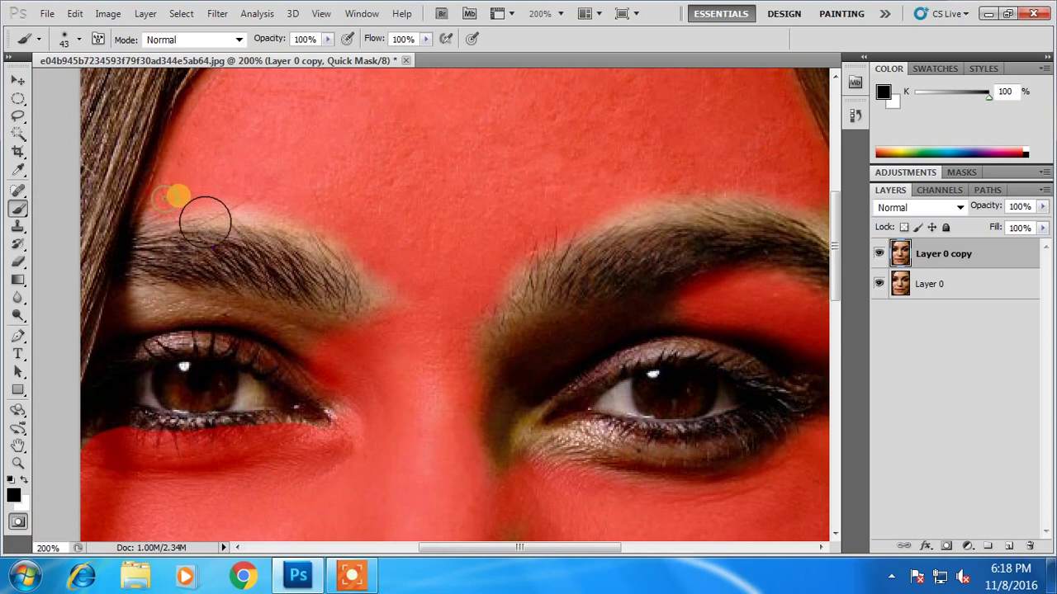
drag(205, 221, 290, 218)
Step: Turn the quick mask into a selection and apply a 1.5-pixel Gaussian Blur to it
key(q)
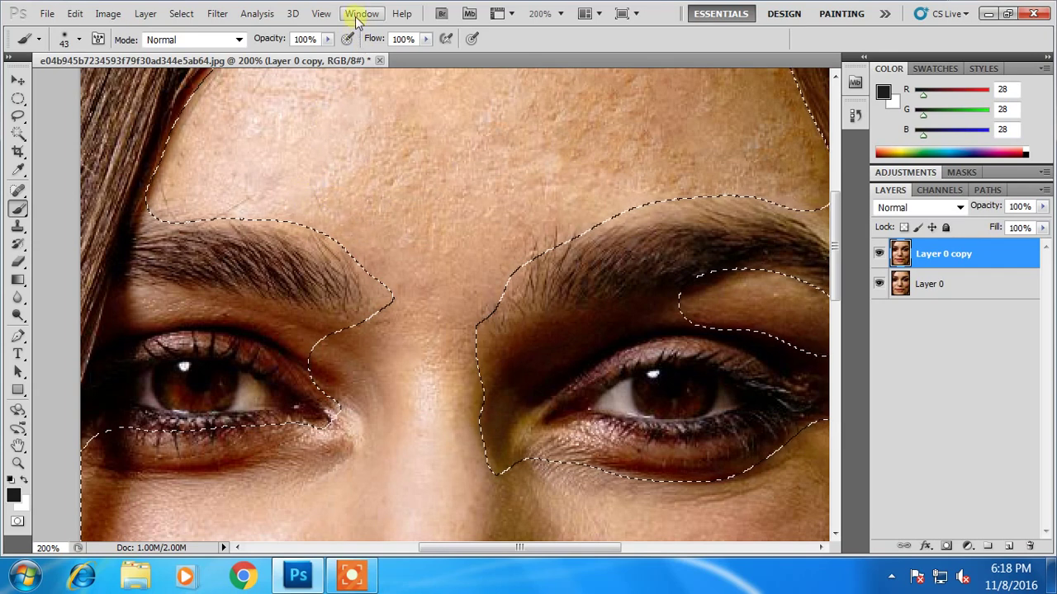
click(217, 13)
mouse_move(306, 195)
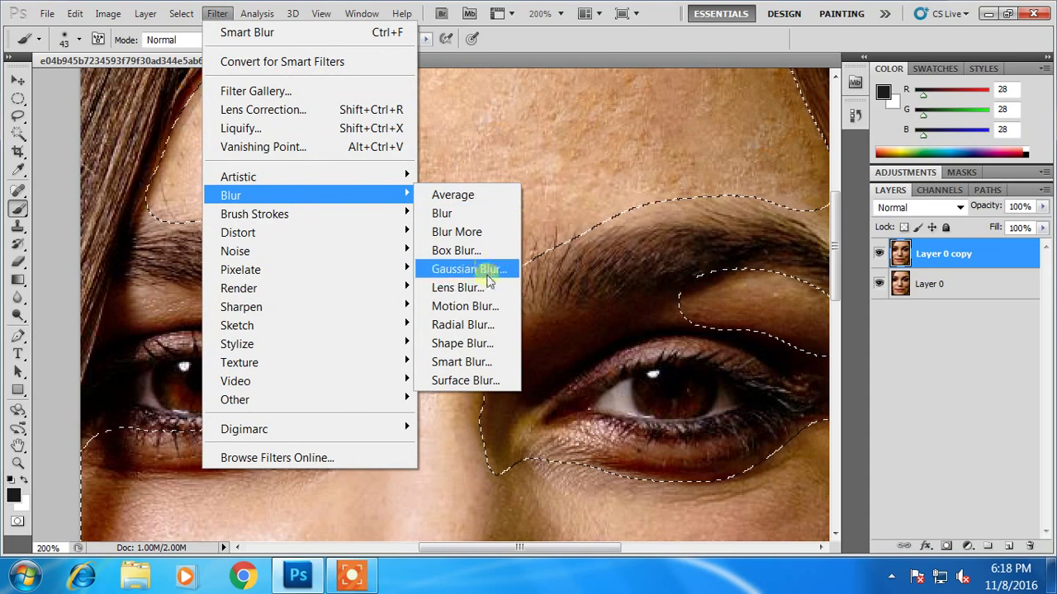
click(488, 274)
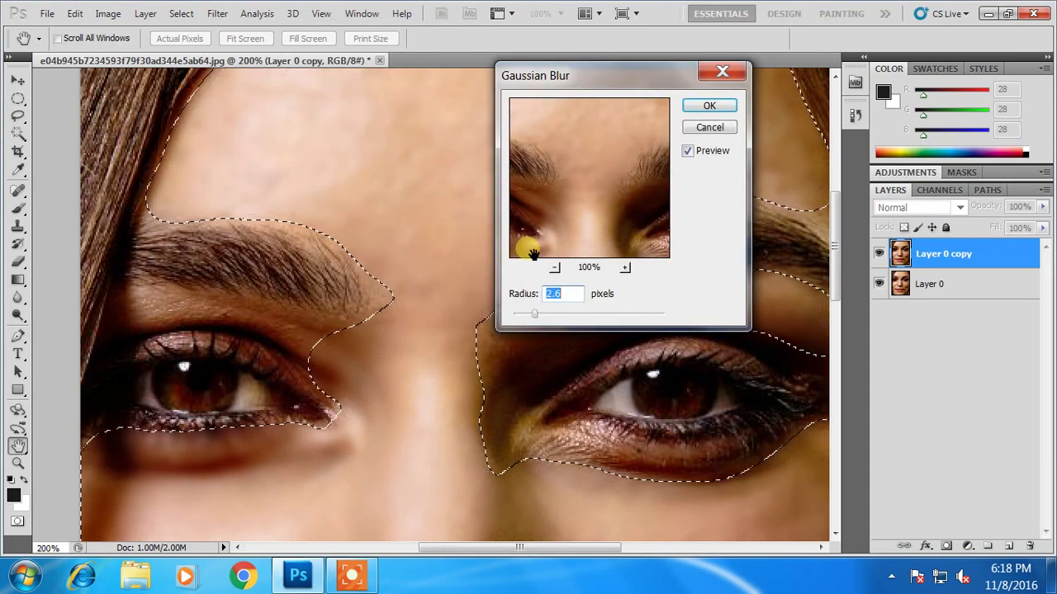
drag(529, 314, 521, 316)
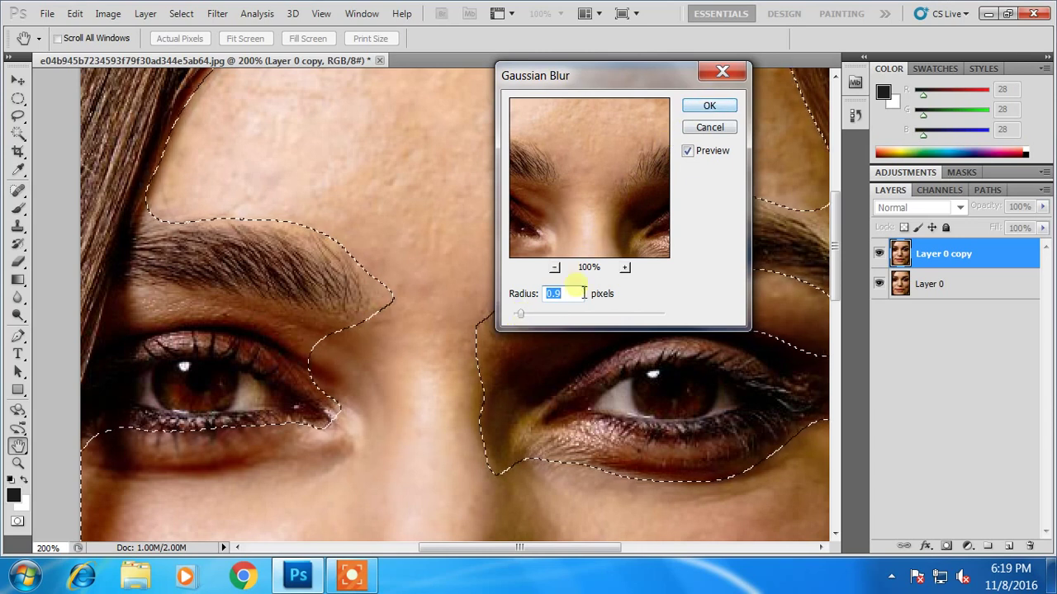
text(1.5)
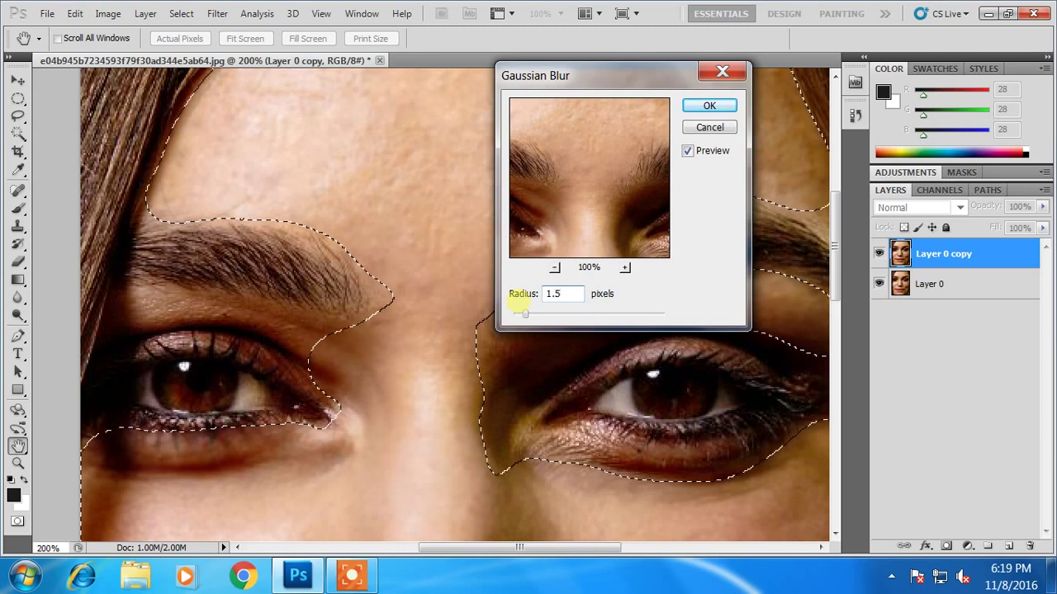
click(716, 104)
Step: Apply Surface Blur with Radius 16 and Threshold 14 to the selected skin
key(b)
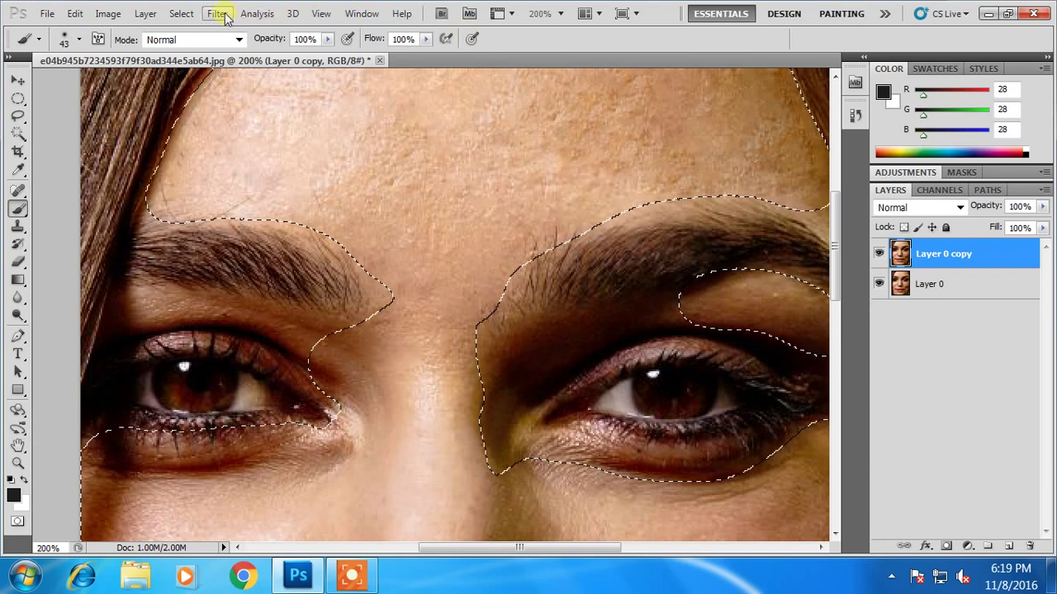
click(217, 13)
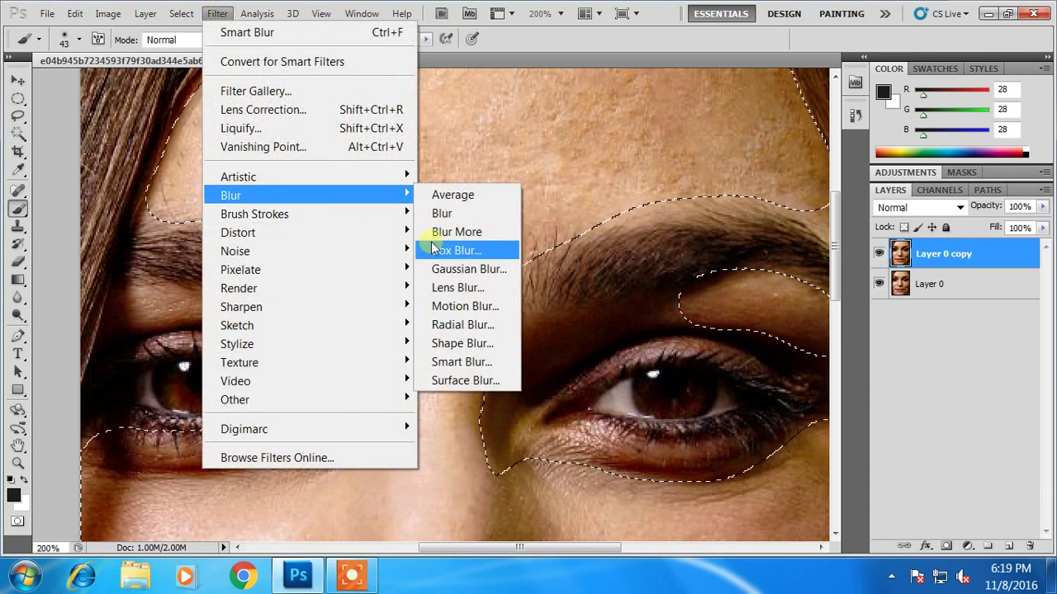
click(466, 379)
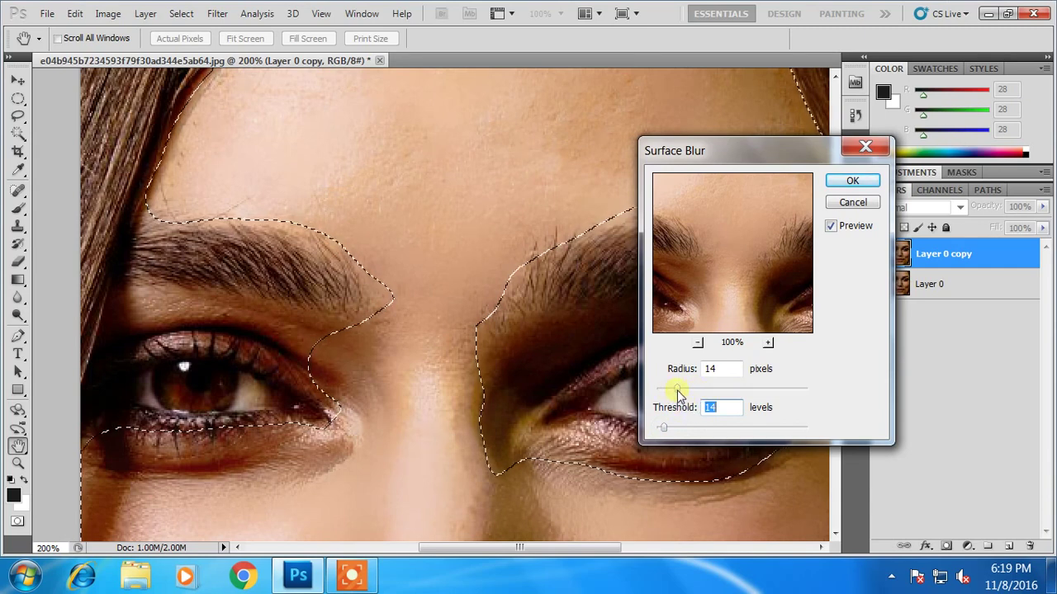
click(728, 372)
text(6)
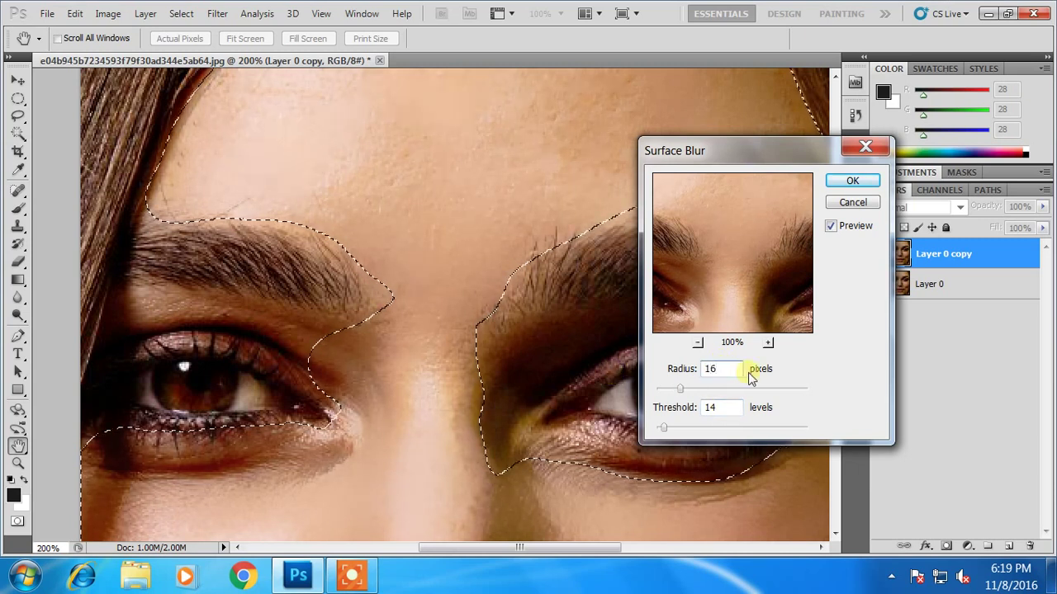
click(853, 180)
key(b)
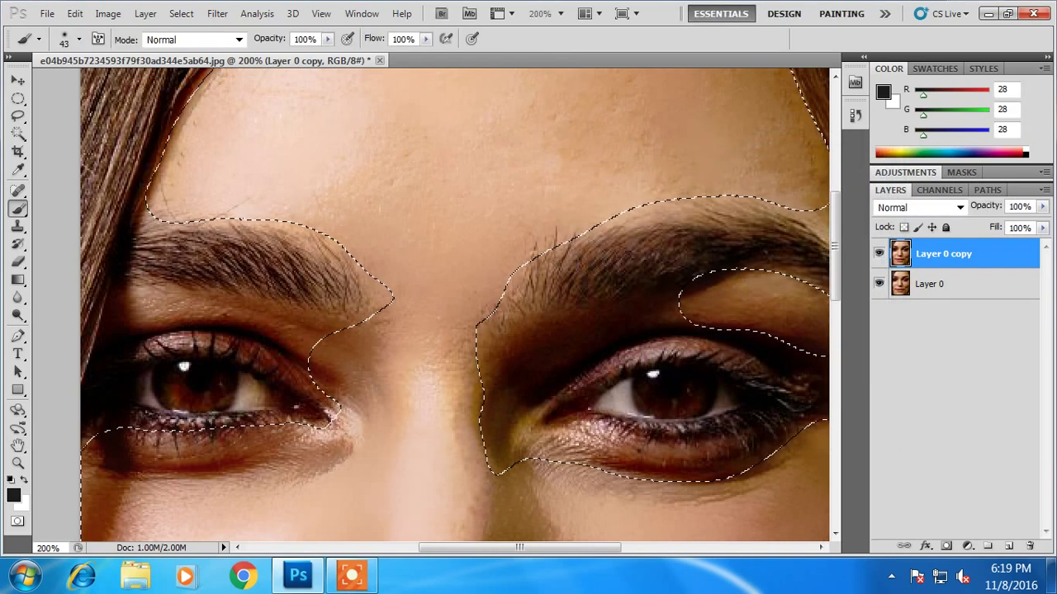
Step: Apply another light Gaussian Blur to the selected skin
click(219, 13)
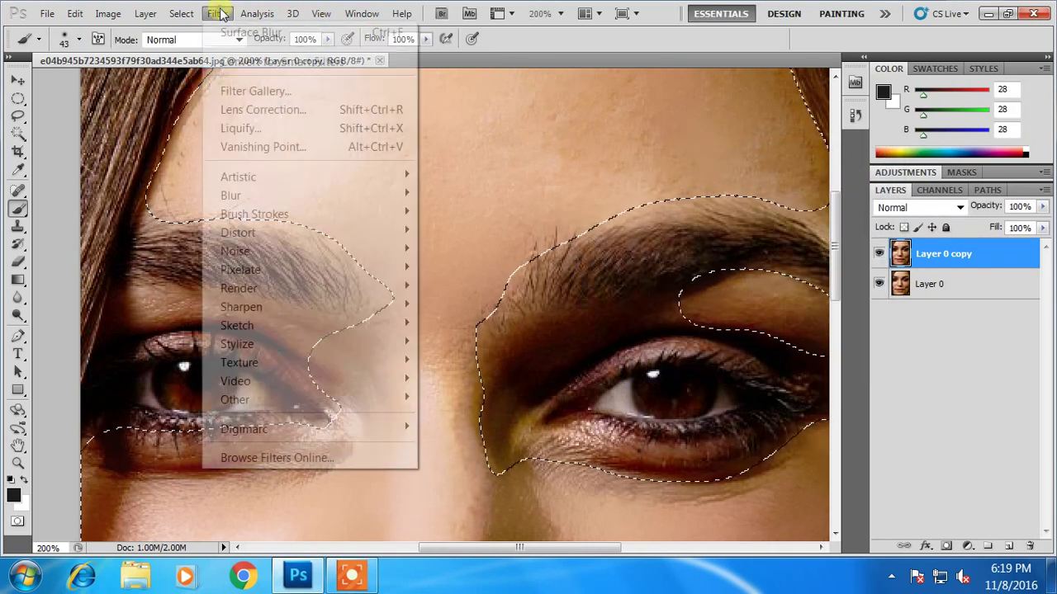
mouse_move(231, 195)
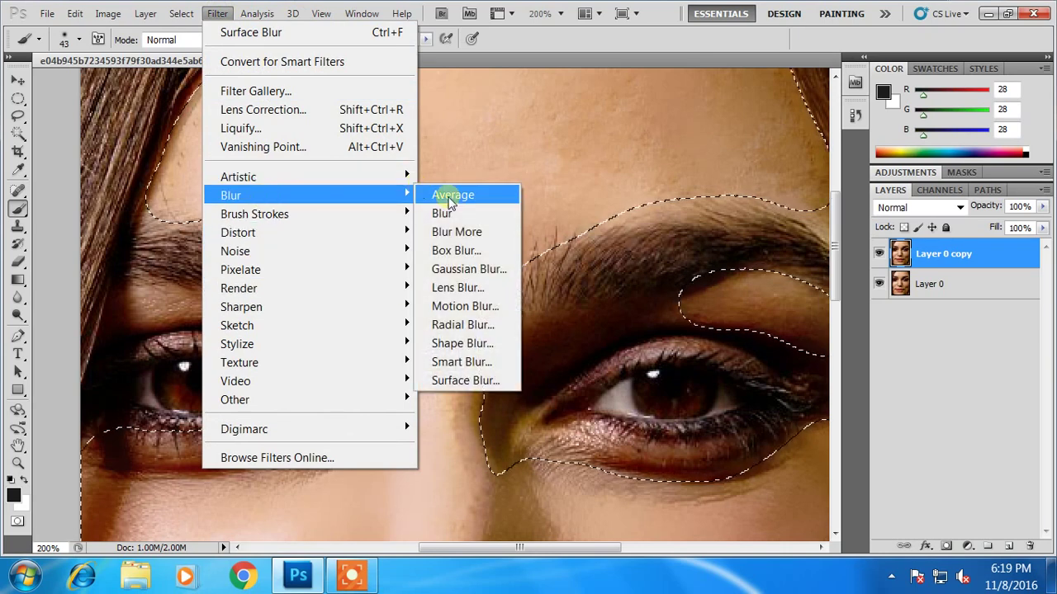
click(462, 269)
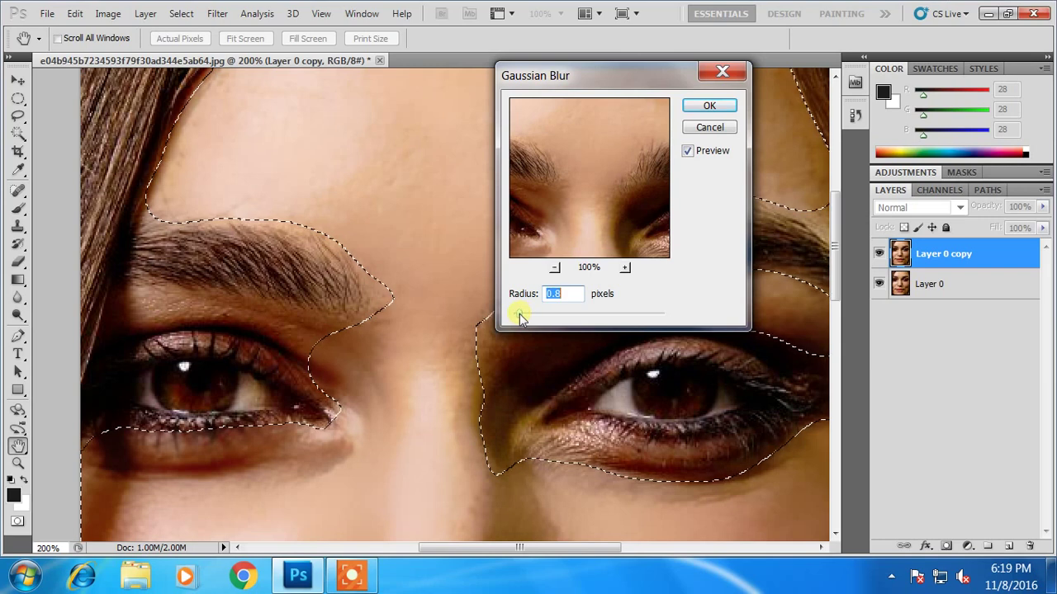
click(709, 106)
key(b)
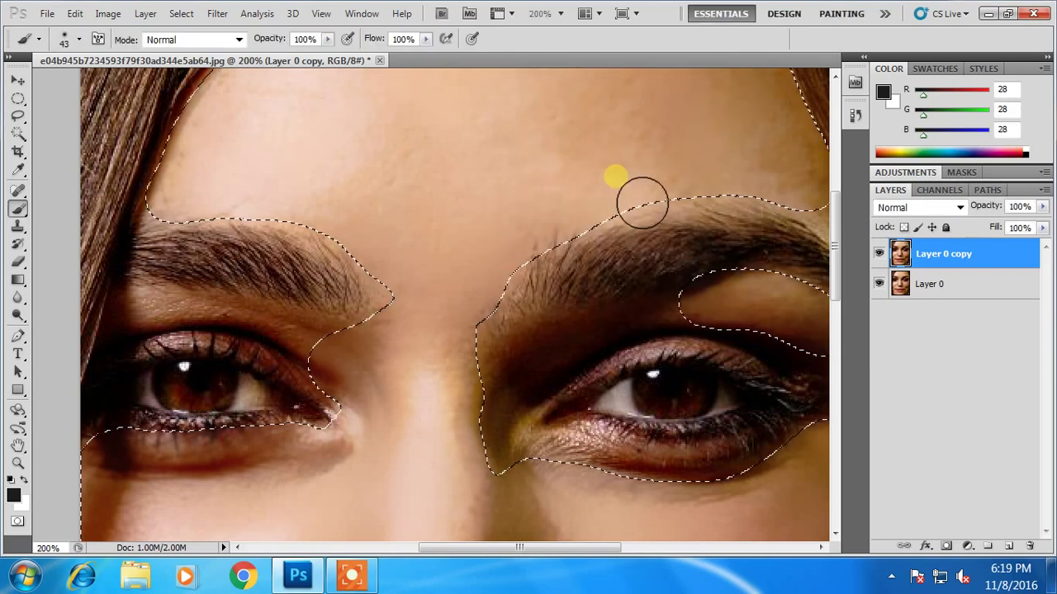
Step: Deselect the skin and zoom out to view the whole smoothed face
click(18, 98)
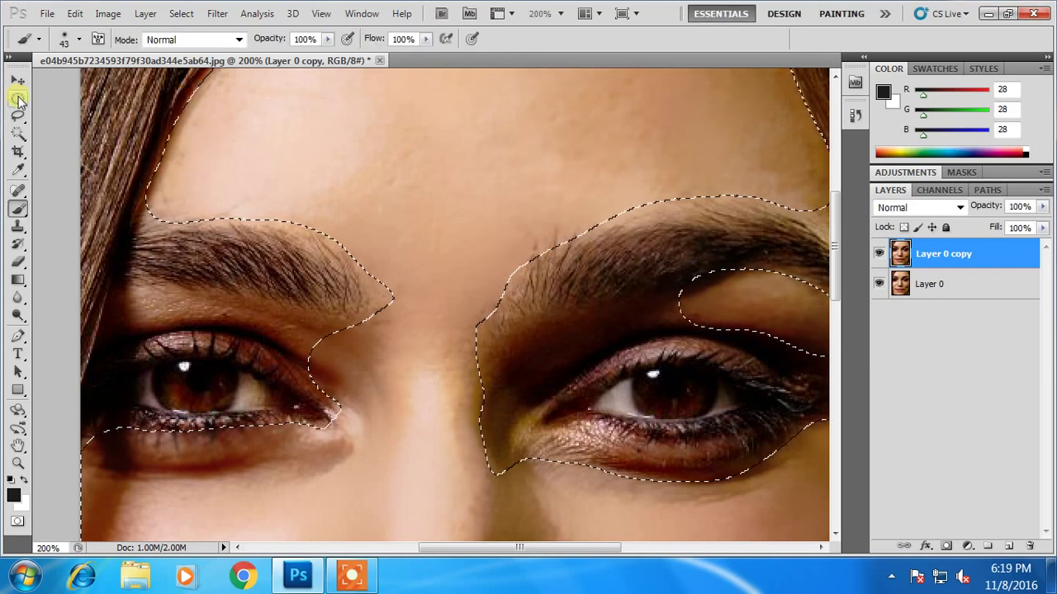
right_click(481, 224)
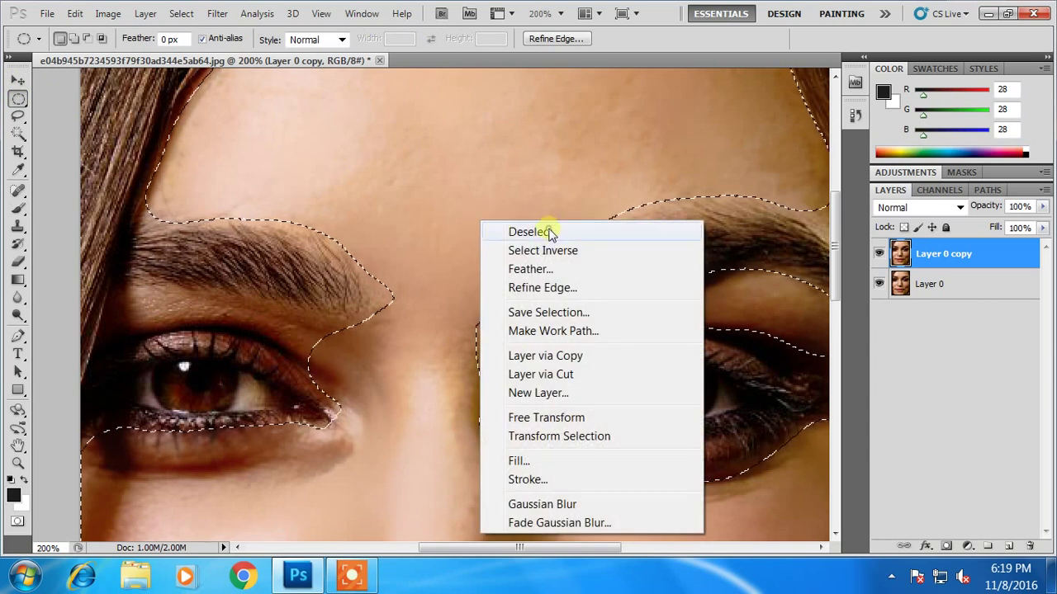
click(550, 234)
key(ctrl+minus)
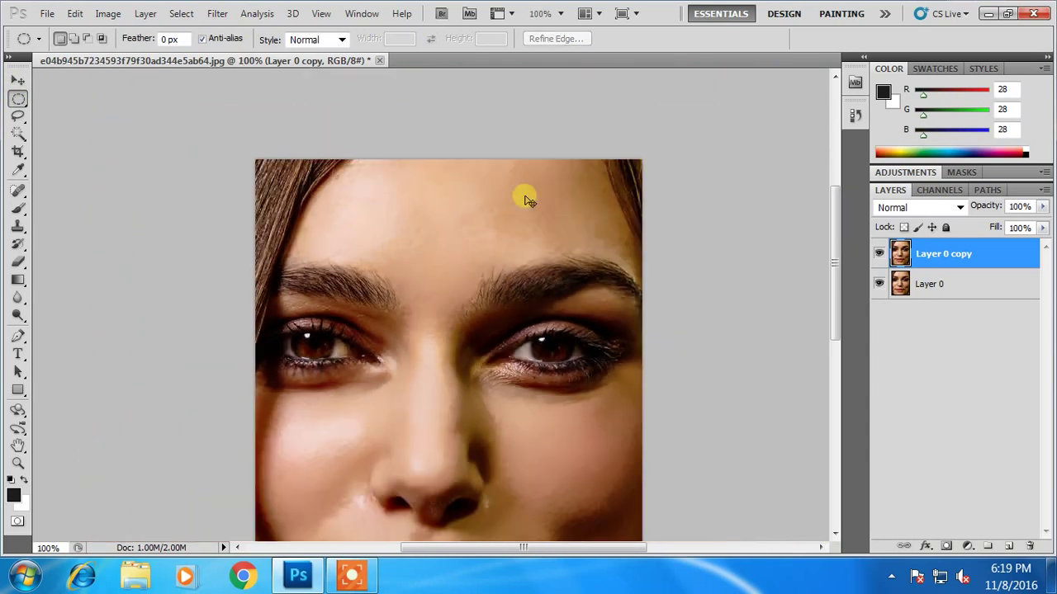
drag(505, 361, 503, 188)
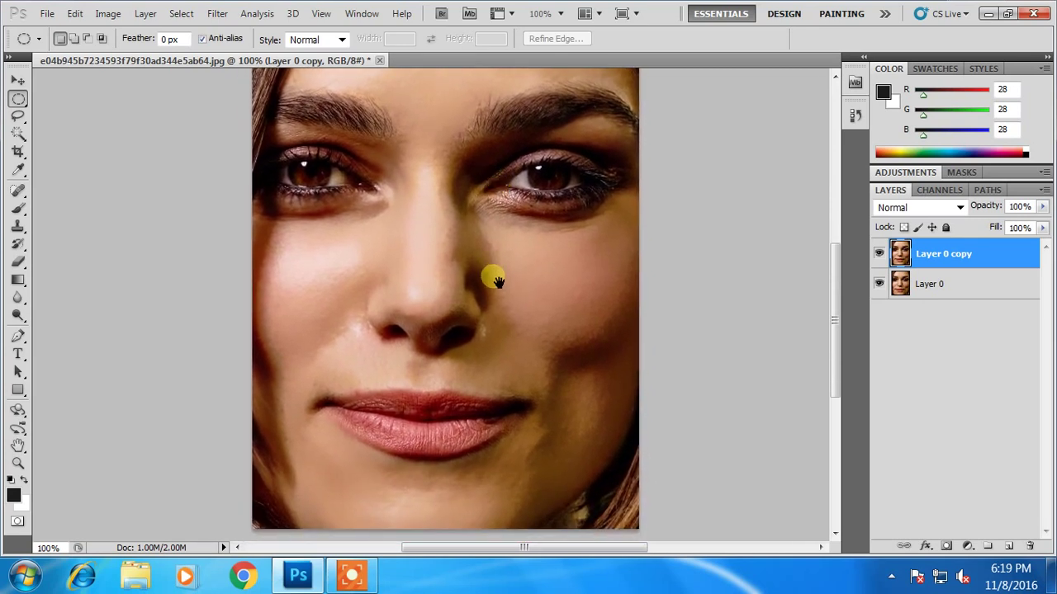
drag(496, 281, 498, 310)
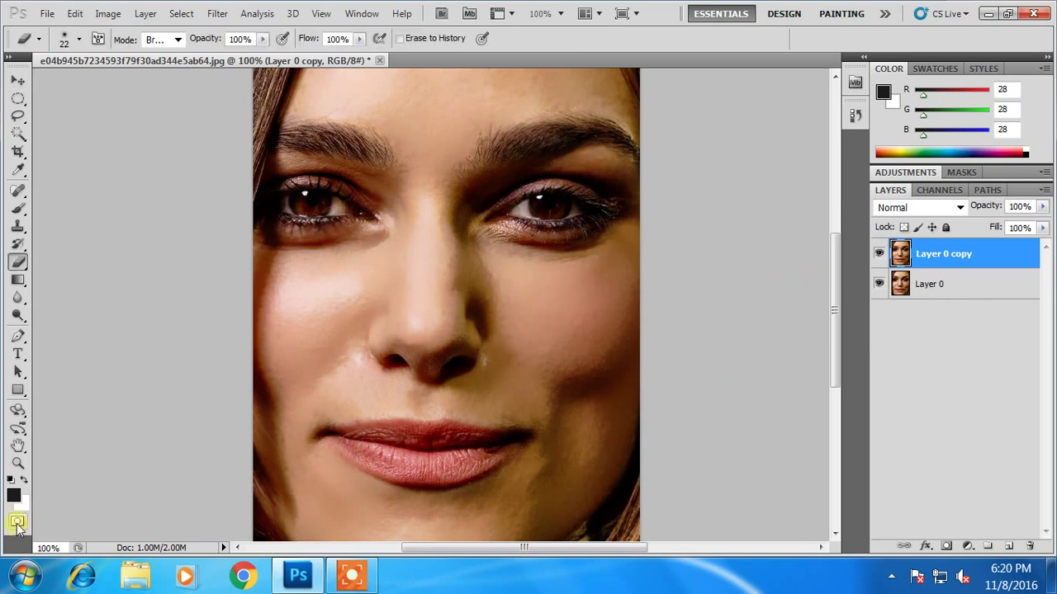
Step: Paint quick-mask over the lips and convert it into a lip selection
click(17, 520)
key(ctrl+plus)
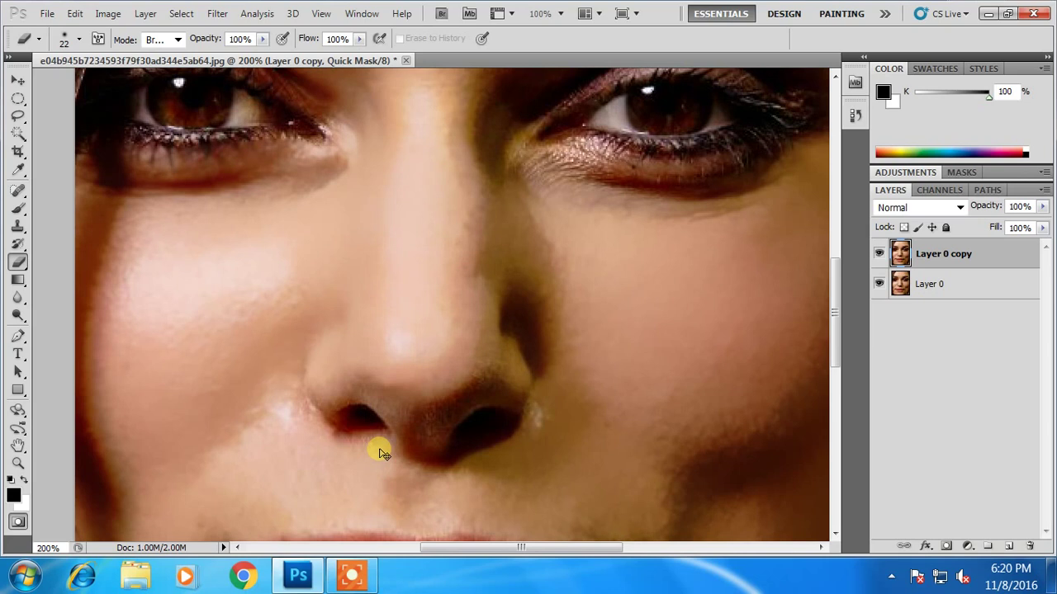
key(ctrl+plus)
drag(377, 449, 432, 104)
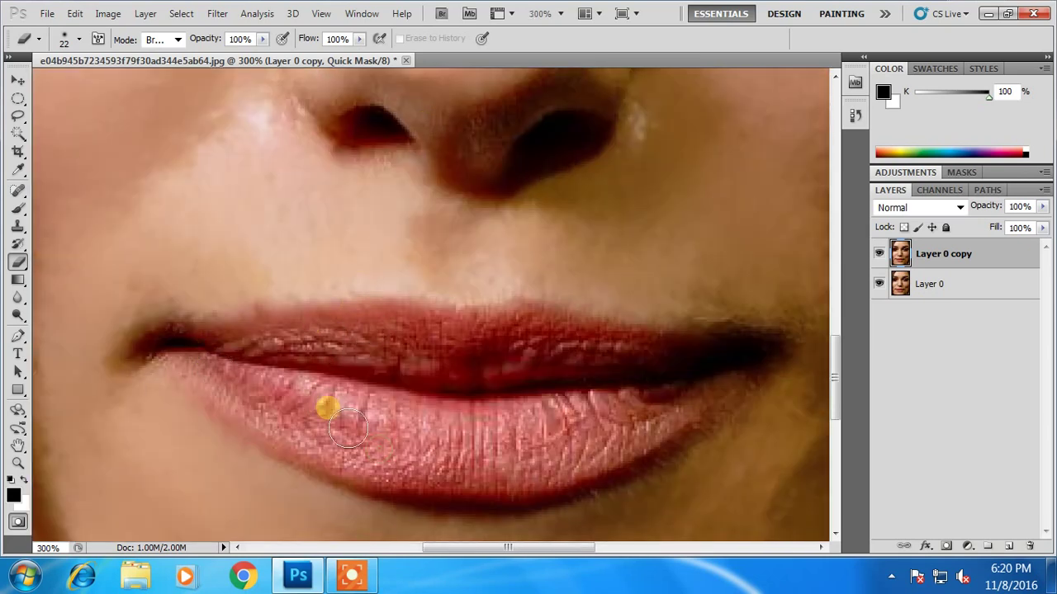
click(18, 208)
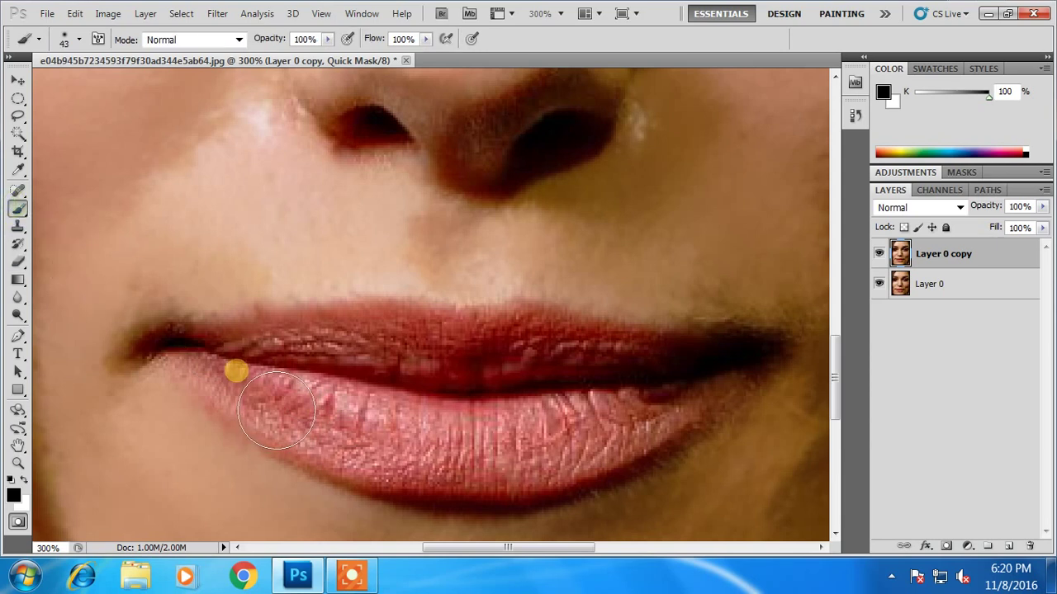
mouse_move(263, 401)
mouse_down()
mouse_move(406, 448)
mouse_move(306, 412)
mouse_move(355, 389)
mouse_move(576, 382)
mouse_move(702, 405)
mouse_move(465, 454)
mouse_move(326, 430)
mouse_move(366, 450)
mouse_move(557, 483)
mouse_move(720, 445)
mouse_move(733, 429)
mouse_move(401, 443)
mouse_move(319, 413)
mouse_move(543, 413)
mouse_up()
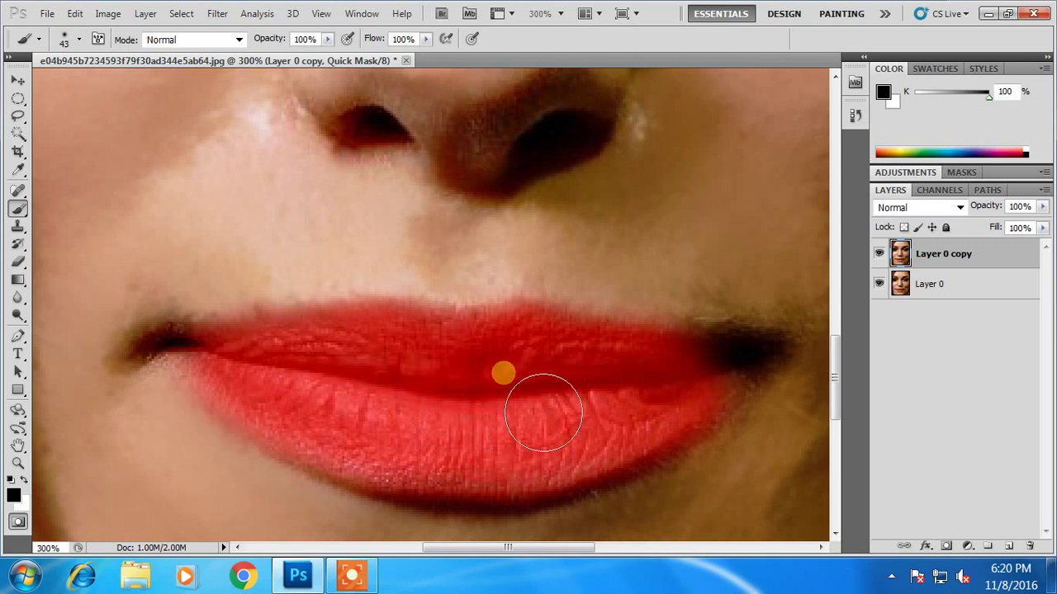
key(q)
key(q)
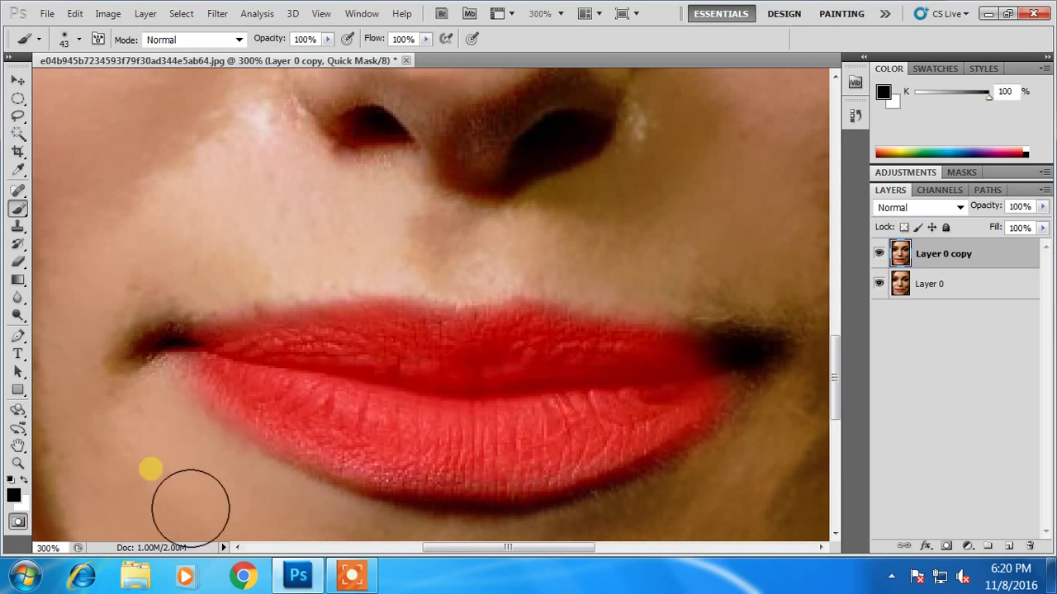
click(17, 521)
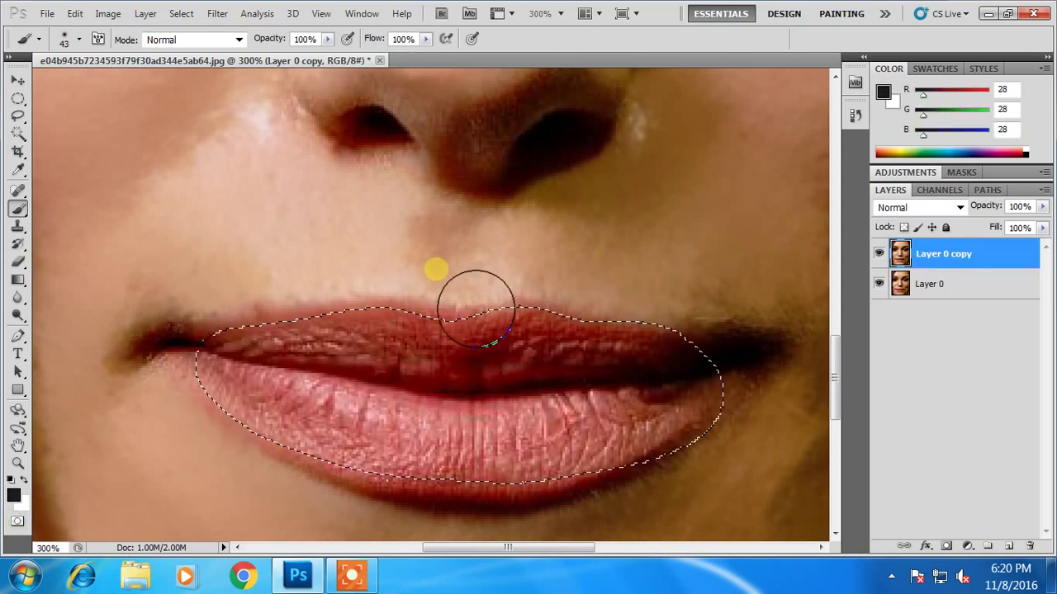
Step: Try a red Color Balance shift, cancel it, and invert the selection
click(107, 13)
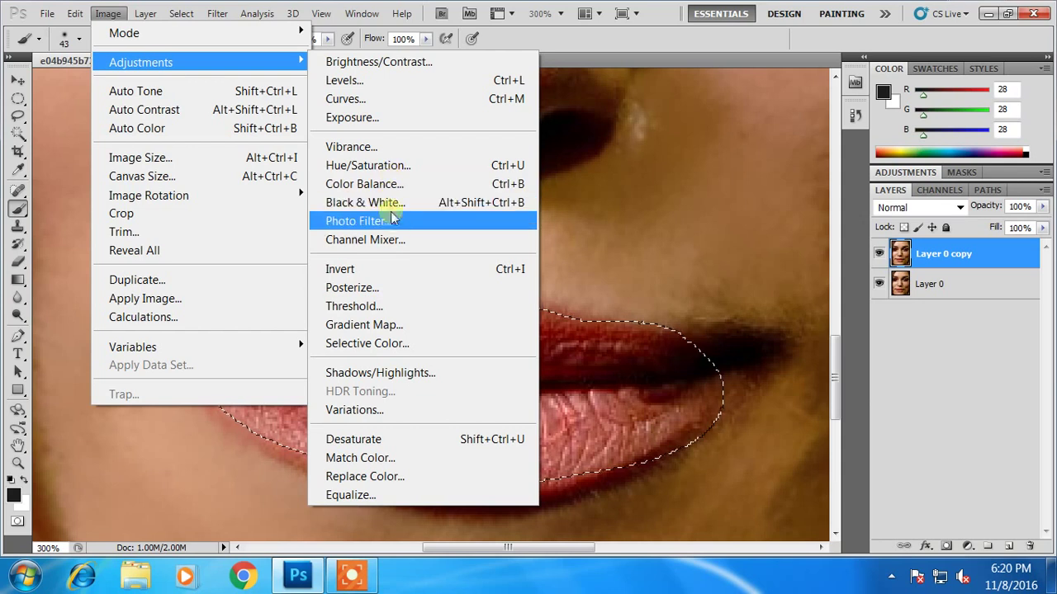
click(371, 184)
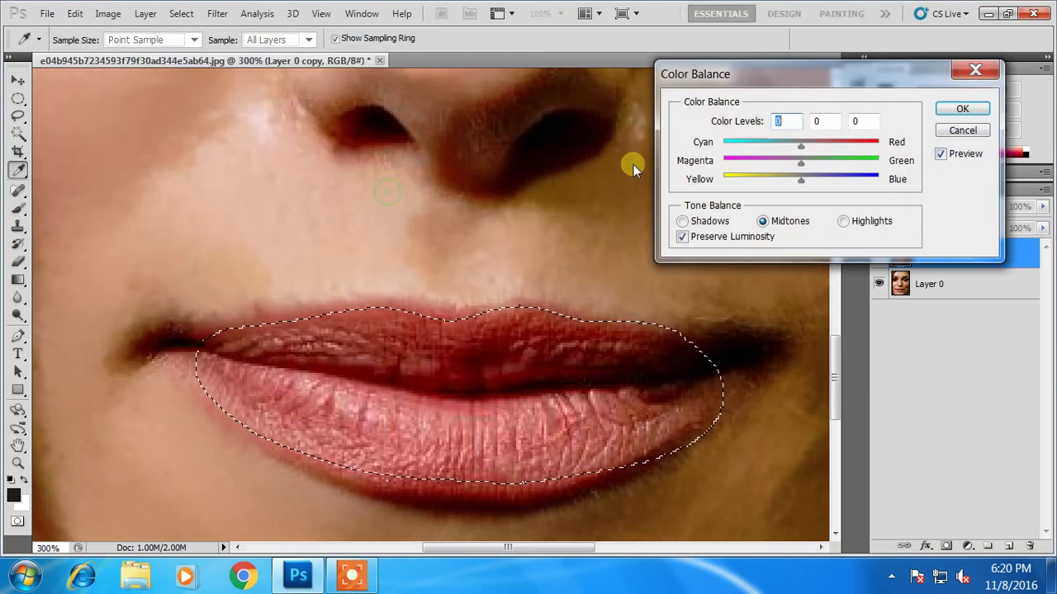
drag(791, 149, 824, 142)
click(961, 131)
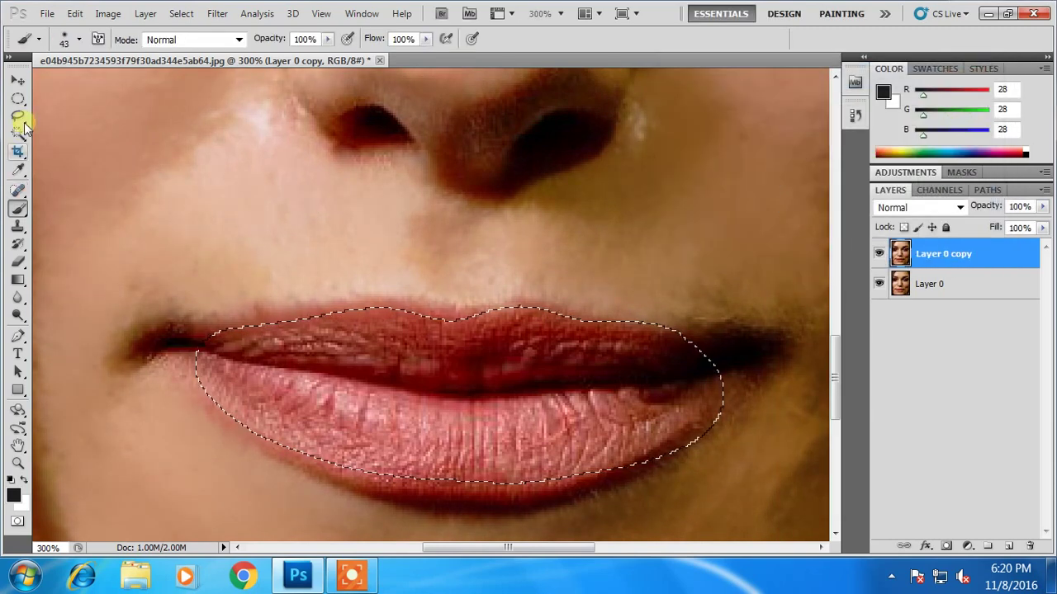
click(18, 99)
right_click(394, 350)
click(504, 66)
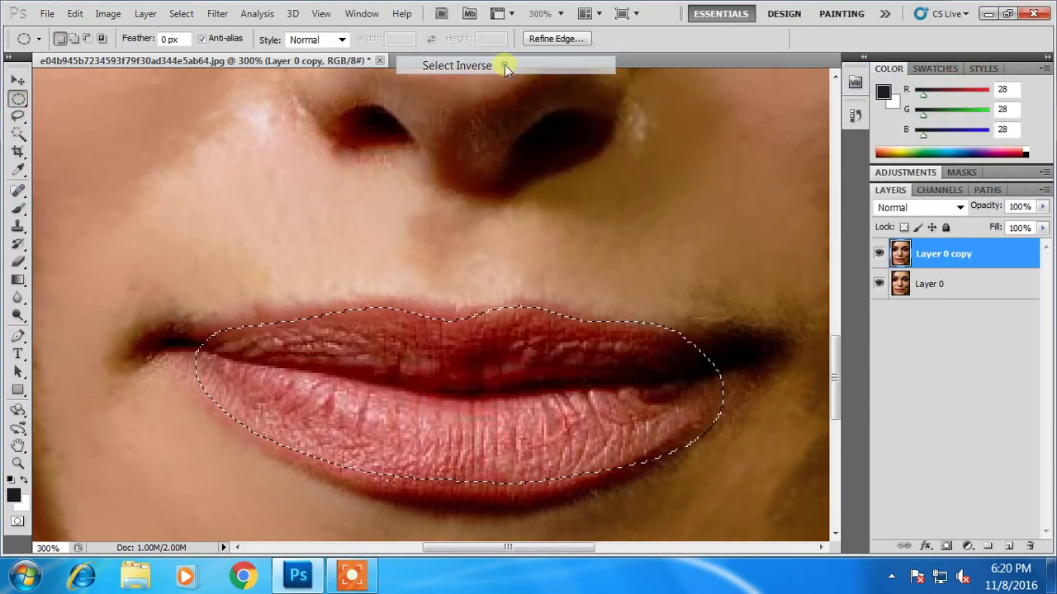
Step: Shift the lips' Color Balance +56 toward Red, then deselect
click(146, 14)
mouse_move(140, 62)
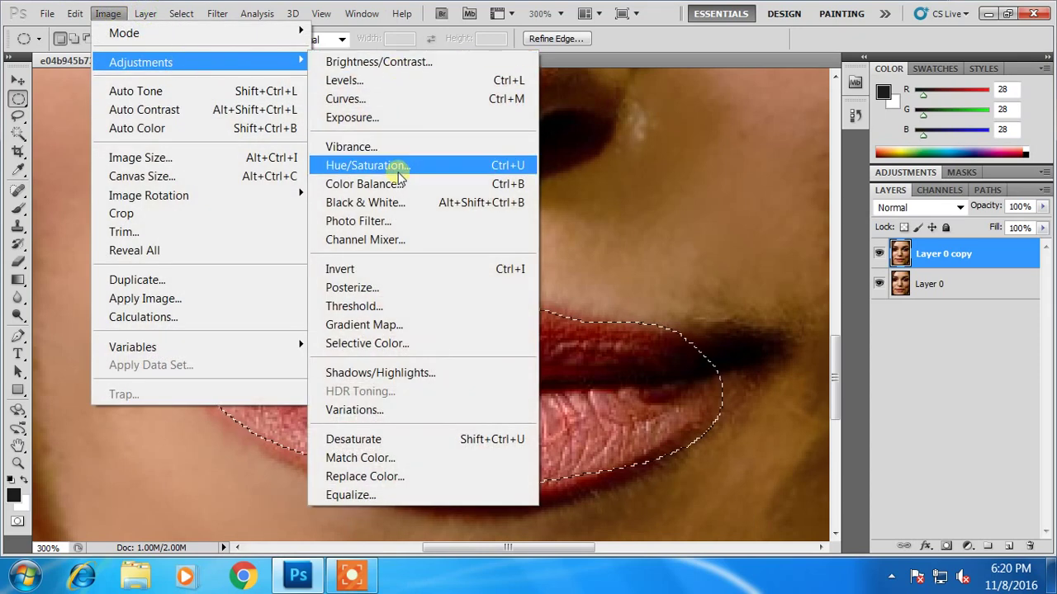
click(401, 183)
drag(800, 142, 844, 144)
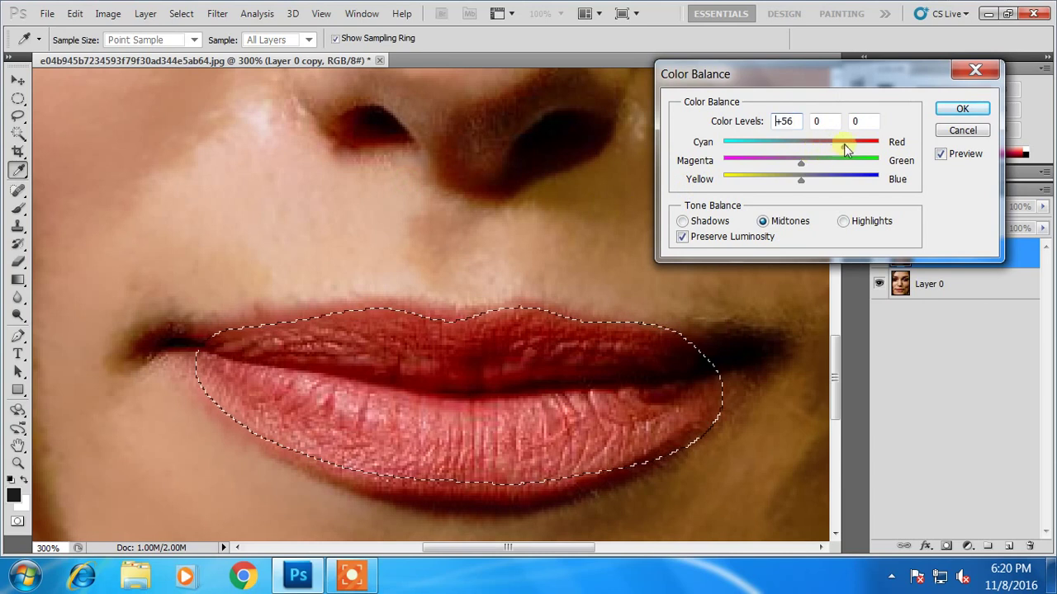
click(958, 108)
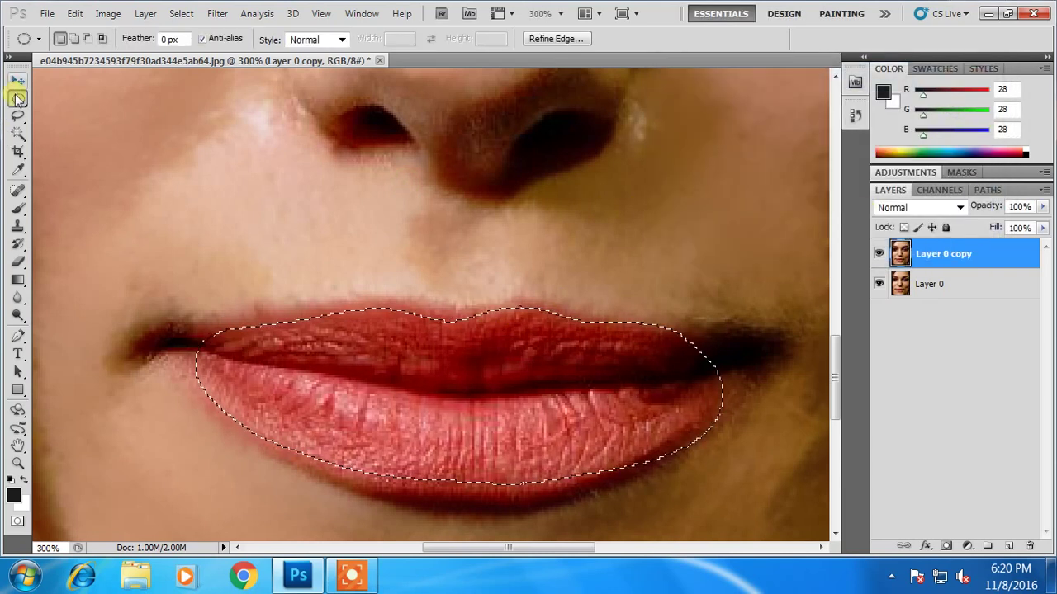
right_click(363, 340)
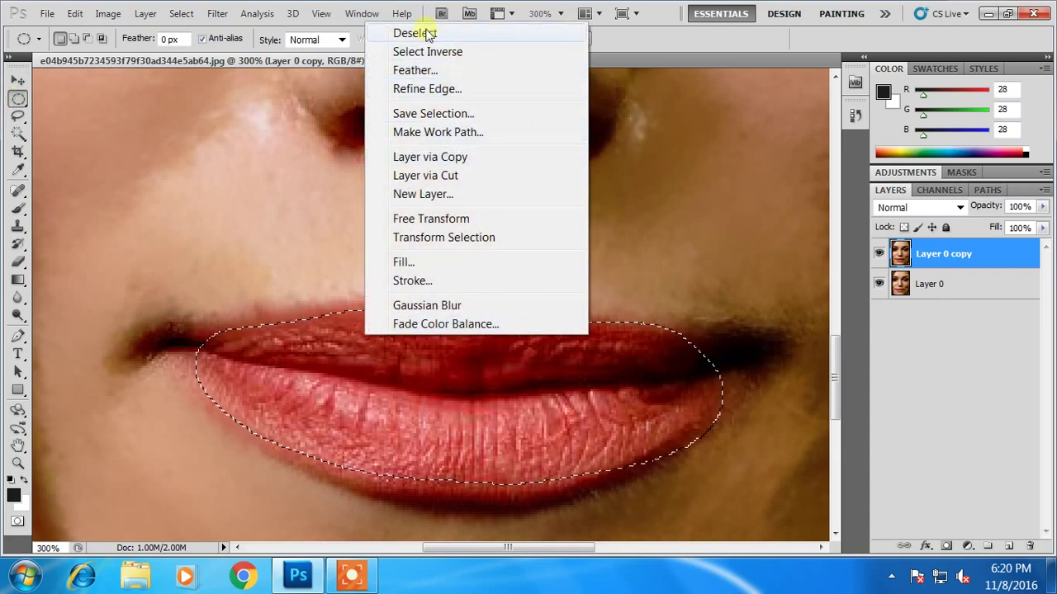
click(419, 33)
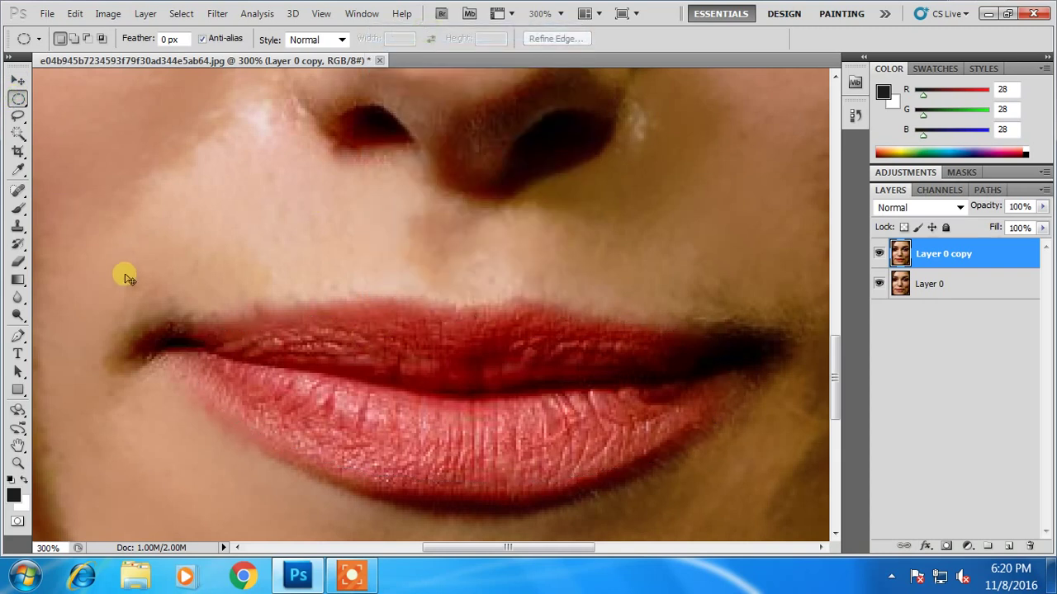
key(ctrl+minus)
key(ctrl+minus)
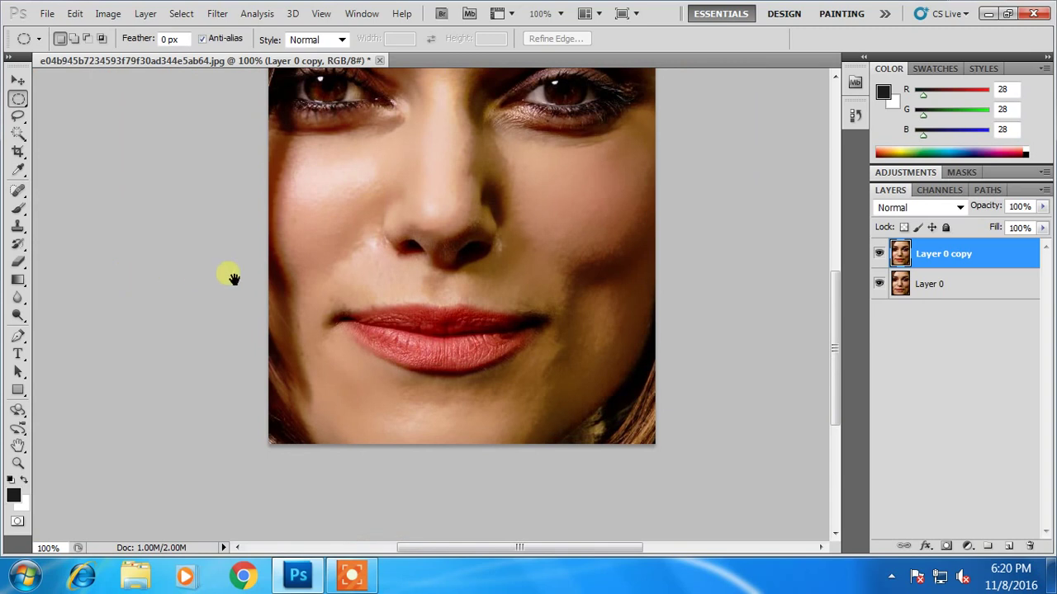
drag(234, 279, 367, 390)
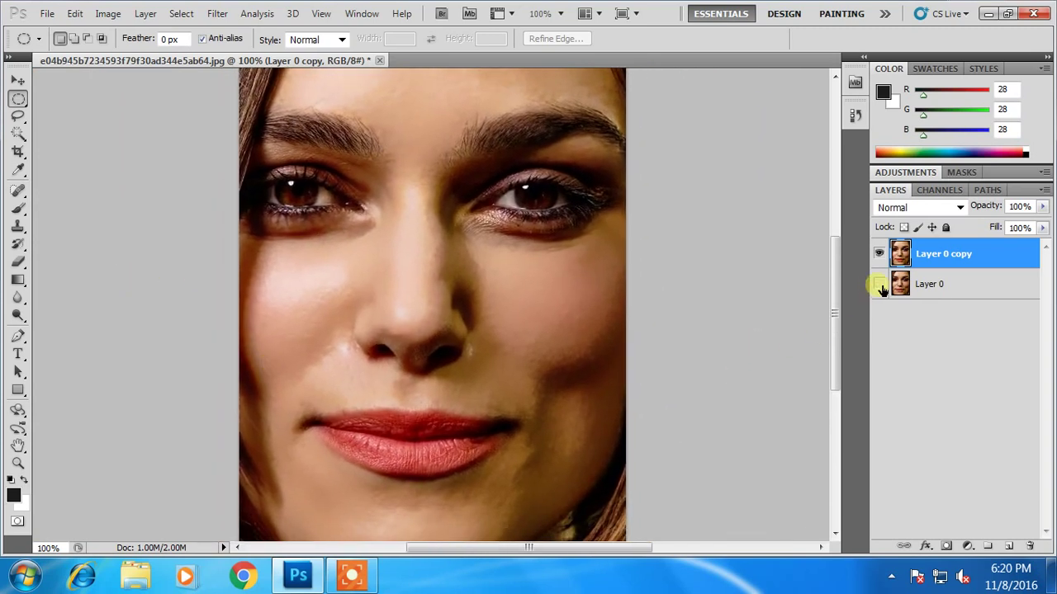
click(880, 254)
click(880, 255)
click(880, 255)
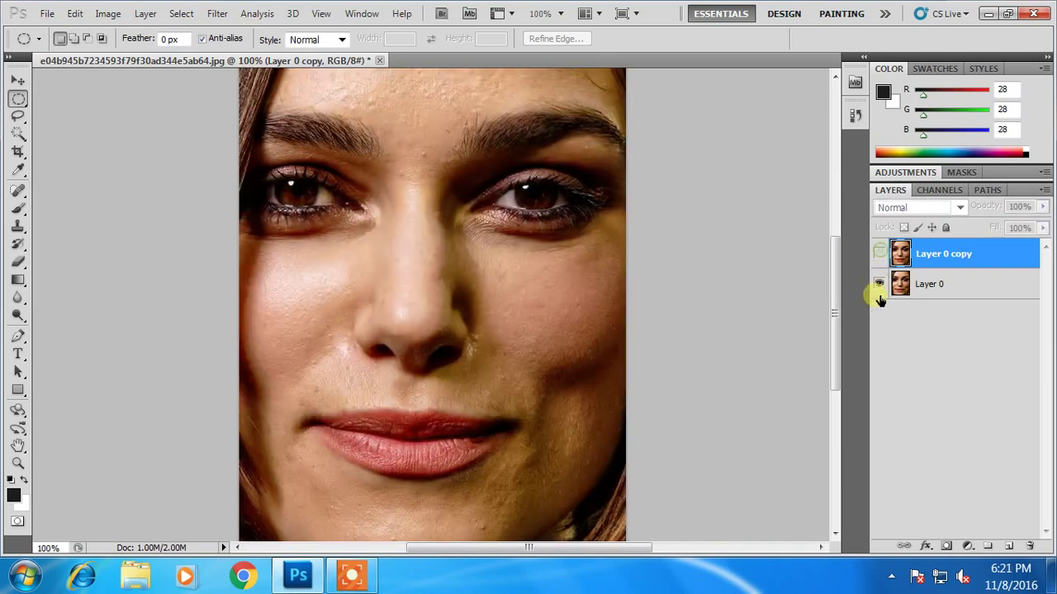
click(880, 283)
click(880, 254)
click(880, 255)
click(880, 254)
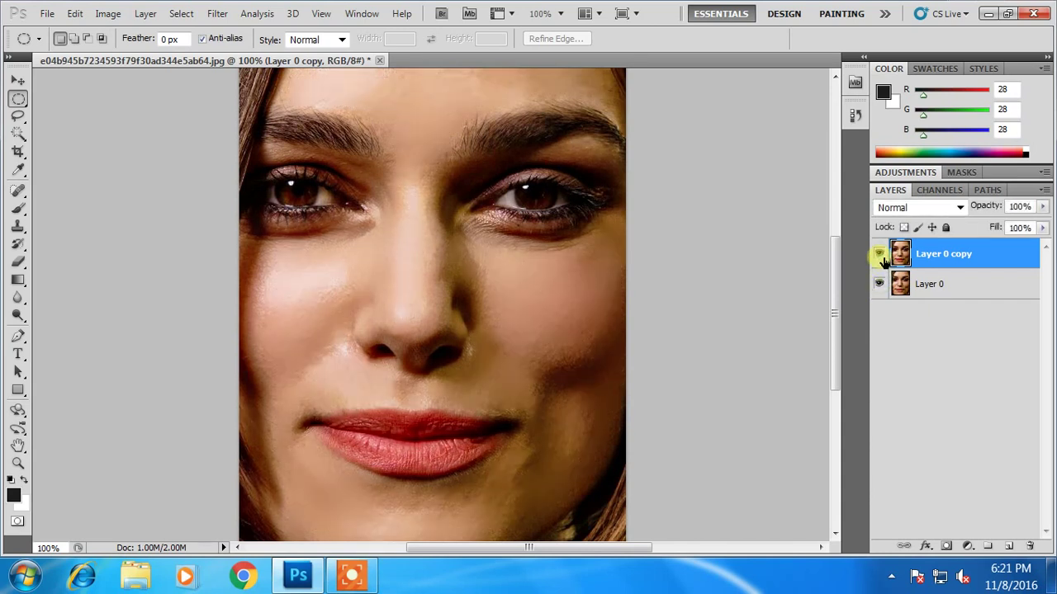
click(880, 254)
click(880, 254)
click(880, 254)
click(880, 255)
click(880, 254)
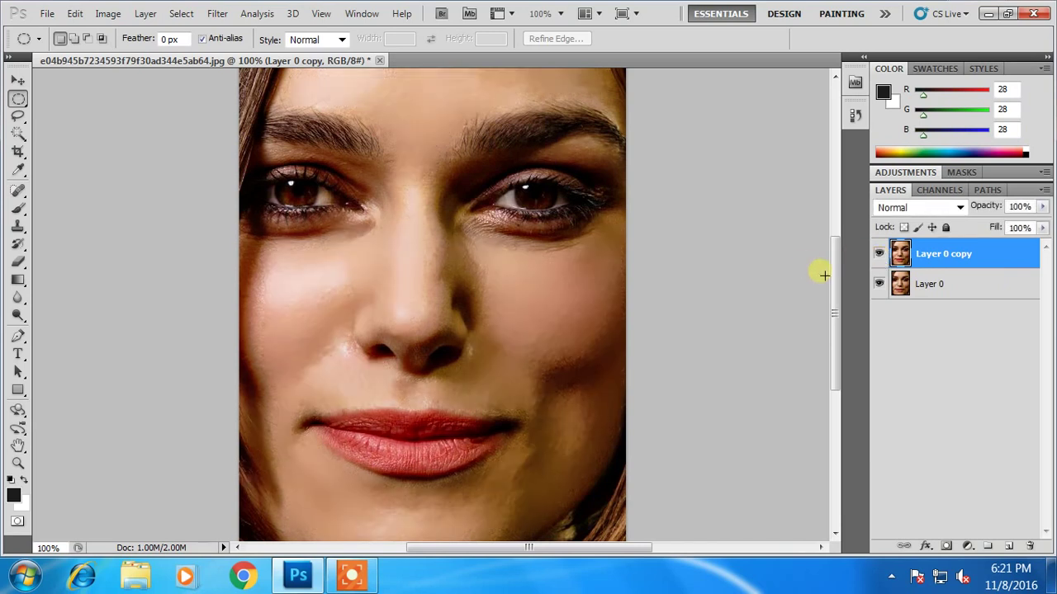
mouse_move(835, 283)
mouse_down()
mouse_move(841, 237)
mouse_move(843, 287)
mouse_move(835, 241)
mouse_up()
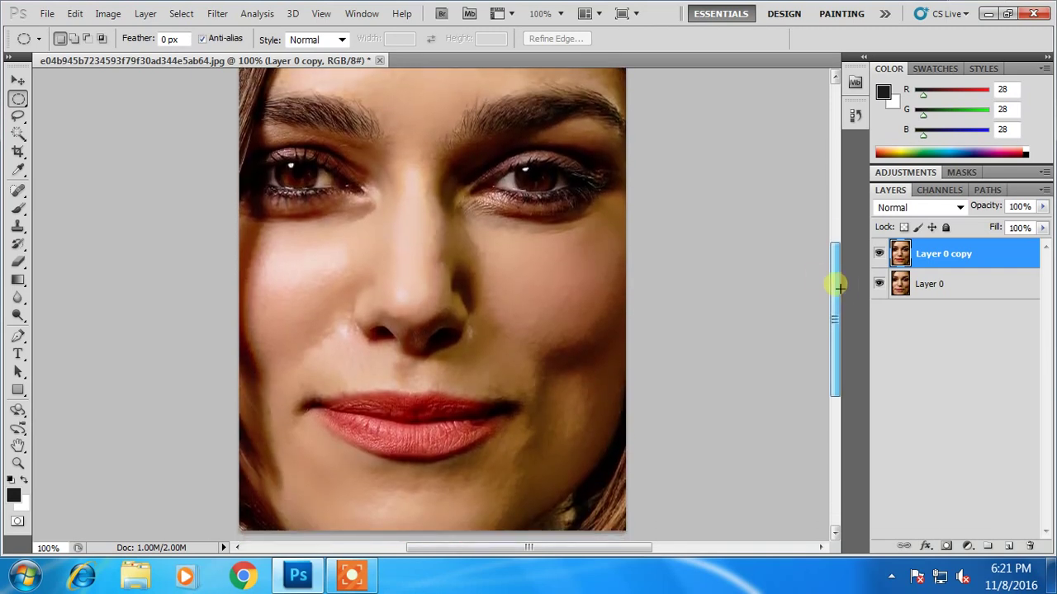
click(879, 253)
click(879, 254)
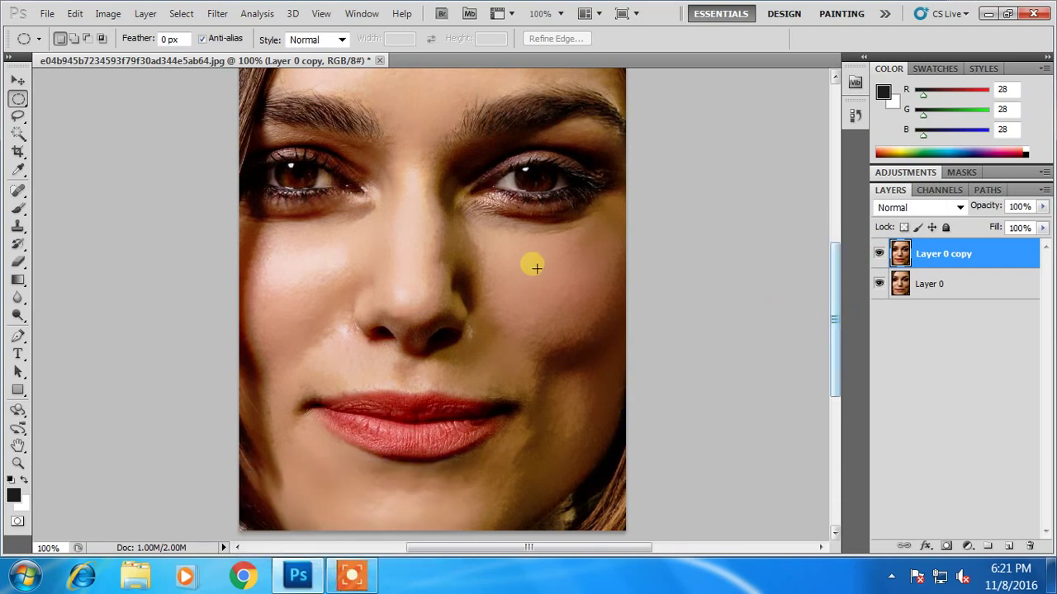
click(18, 80)
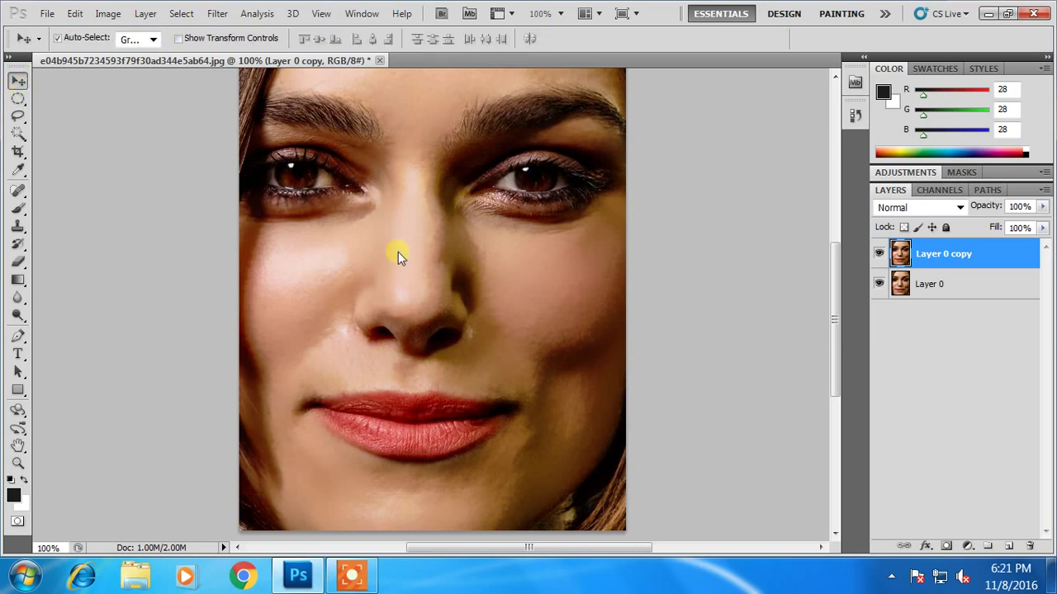
key(ctrl+minus)
mouse_move(400, 257)
mouse_down()
mouse_move(537, 260)
mouse_move(414, 250)
mouse_up()
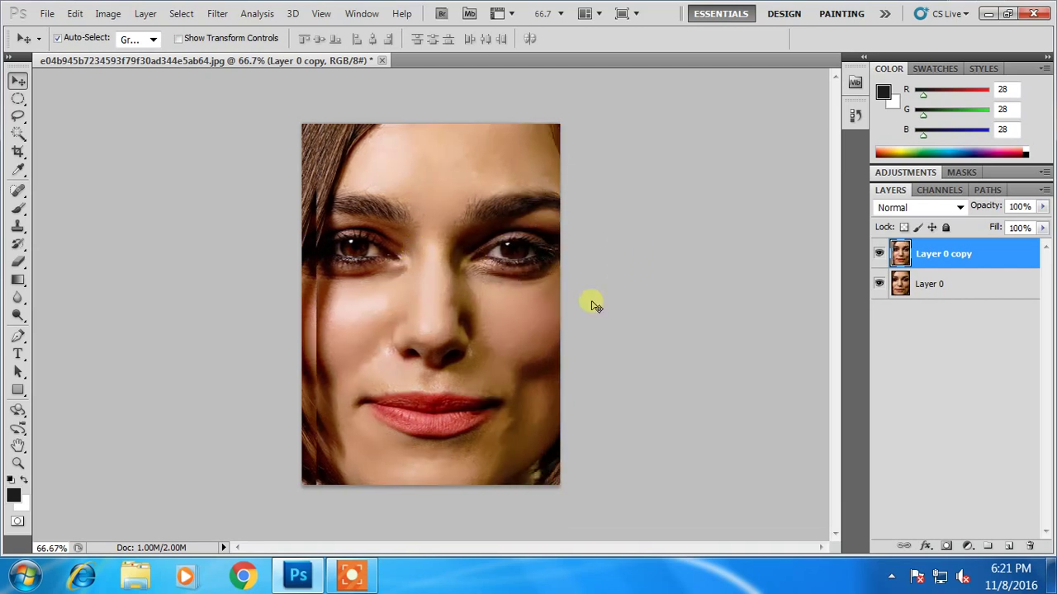
key(shift+Left)
key(shift+Left)
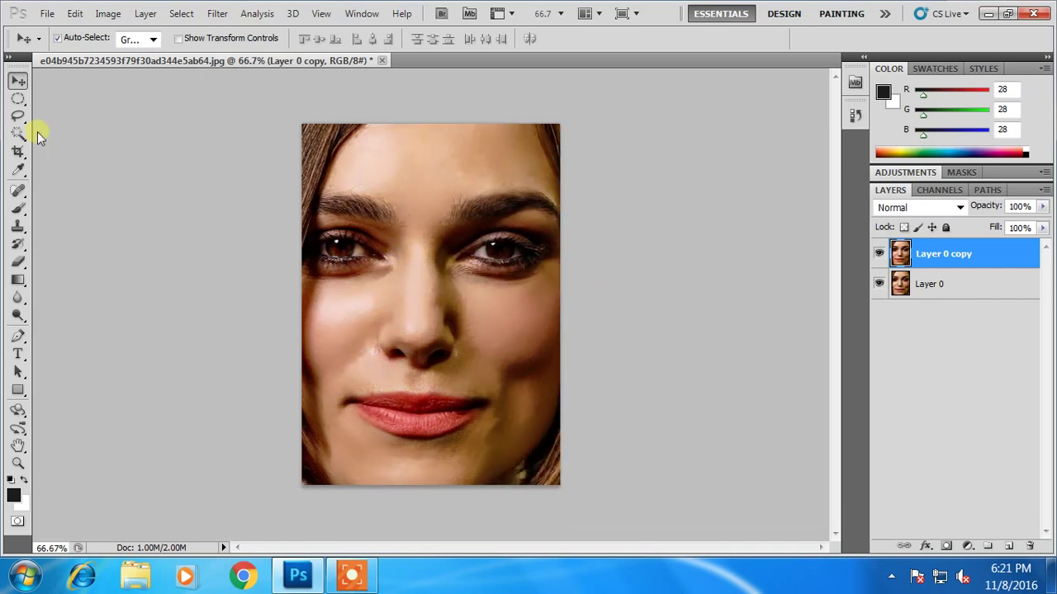
Step: Launch Notepad from the Start menu's program list
click(25, 577)
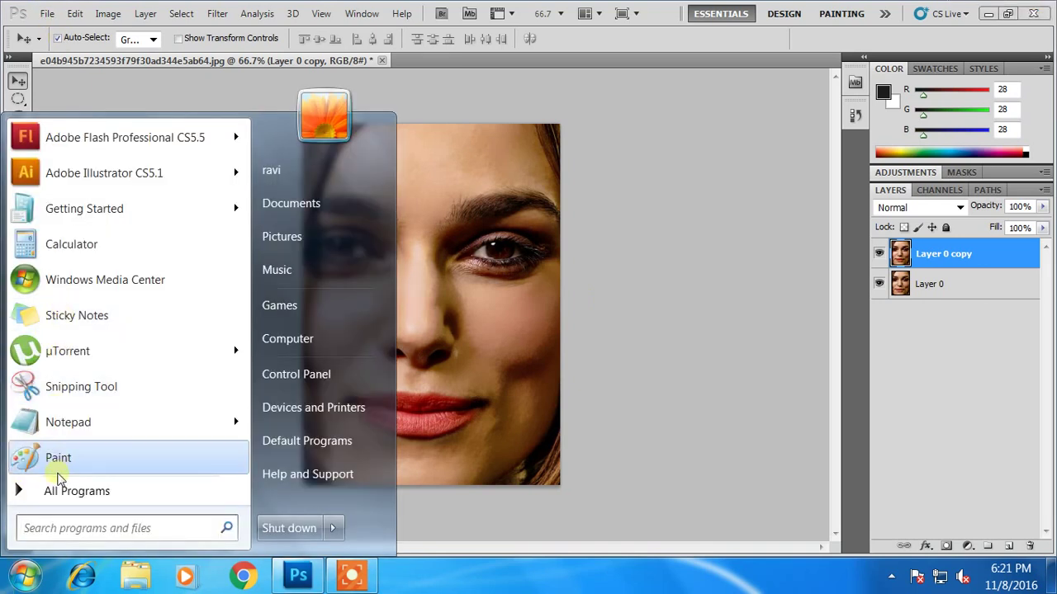
click(49, 459)
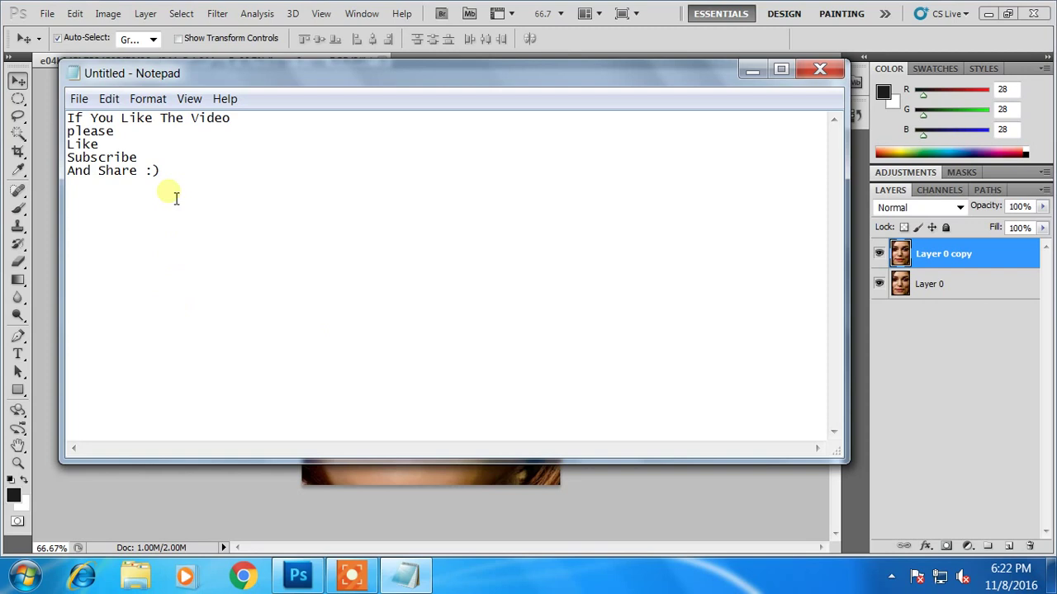
Step: Set the whole note's font size to 48
key(ctrl+a)
click(159, 99)
click(162, 137)
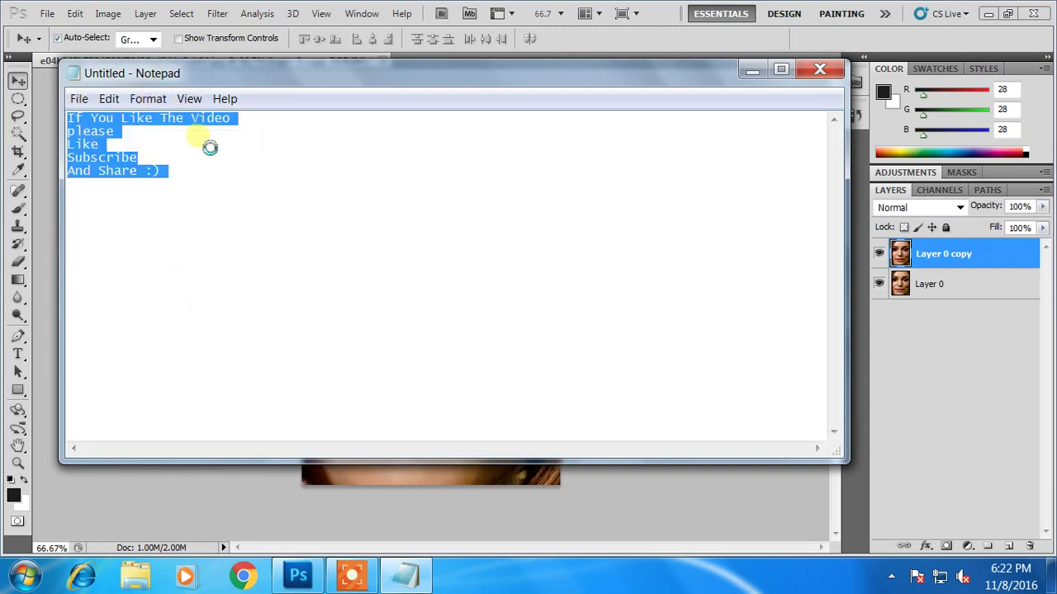
click(441, 239)
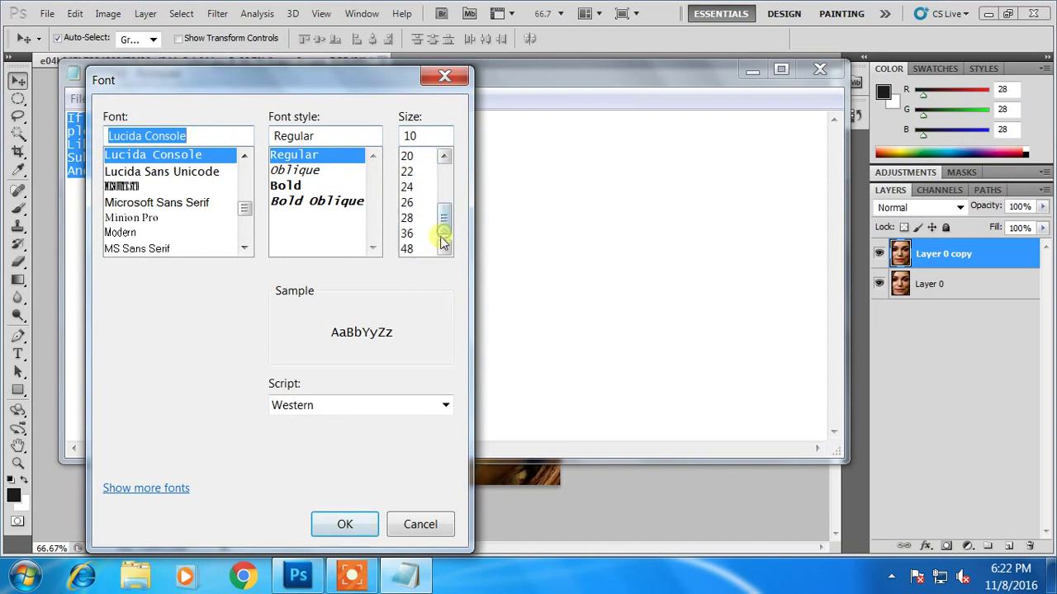
click(407, 249)
click(344, 524)
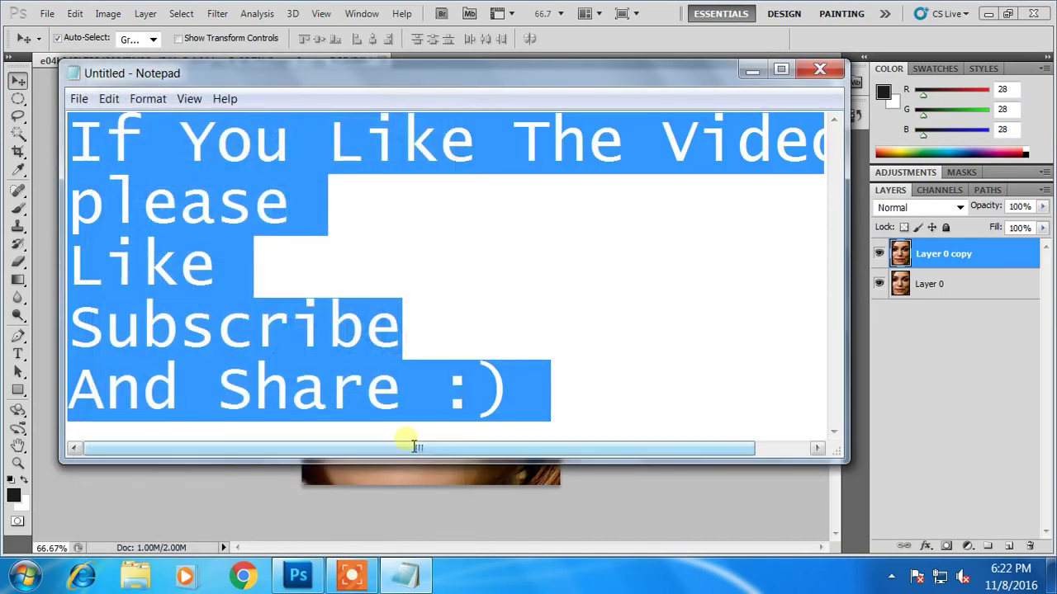
click(698, 281)
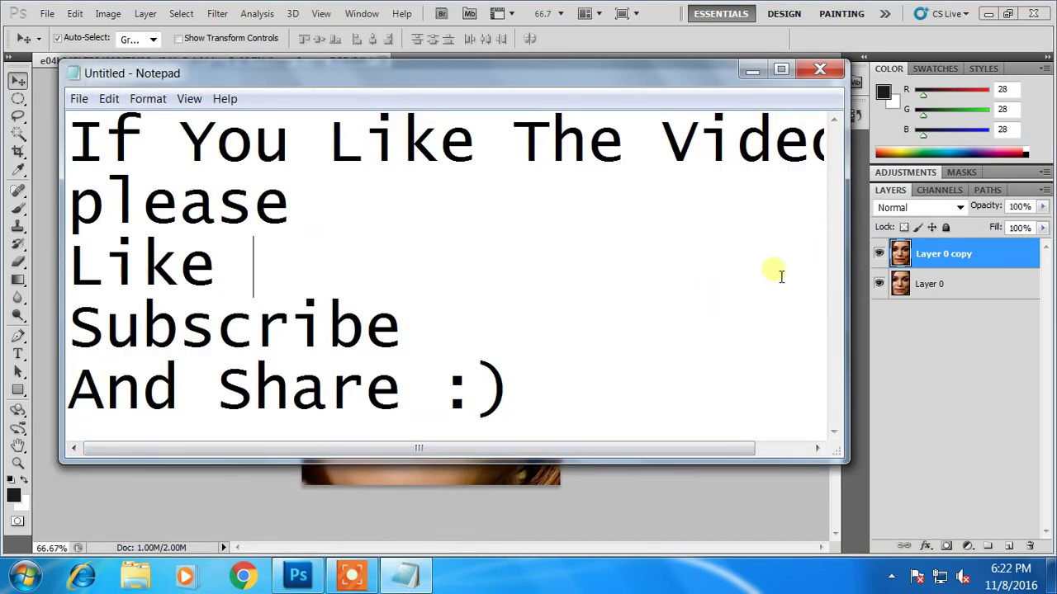
Step: Add the line 'Thankyou :)' below 'And Share :)'
click(608, 390)
key(Return)
key(Return)
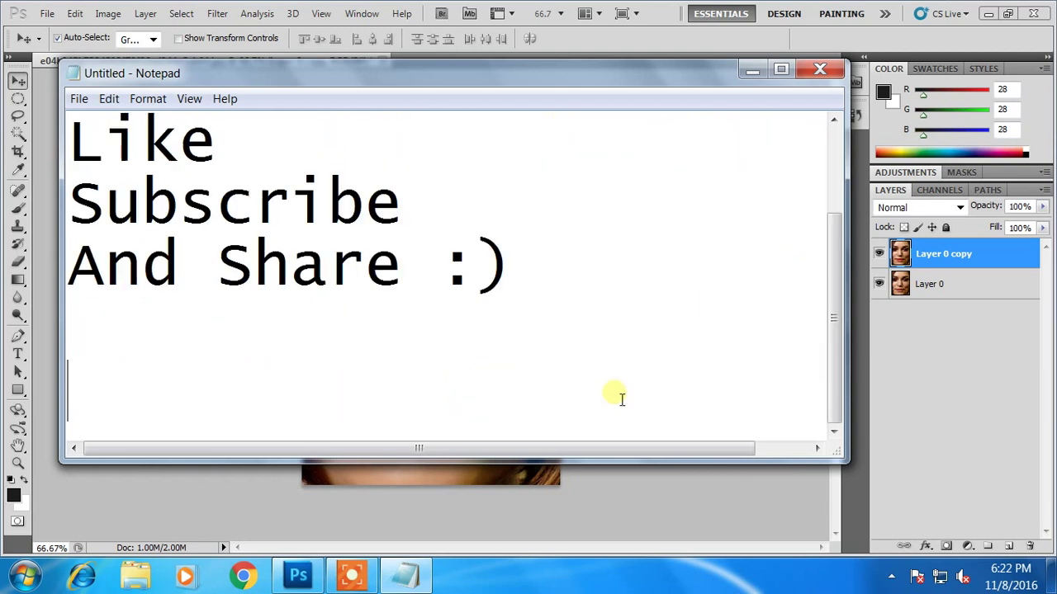
key(Return)
key(Return)
text(Th)
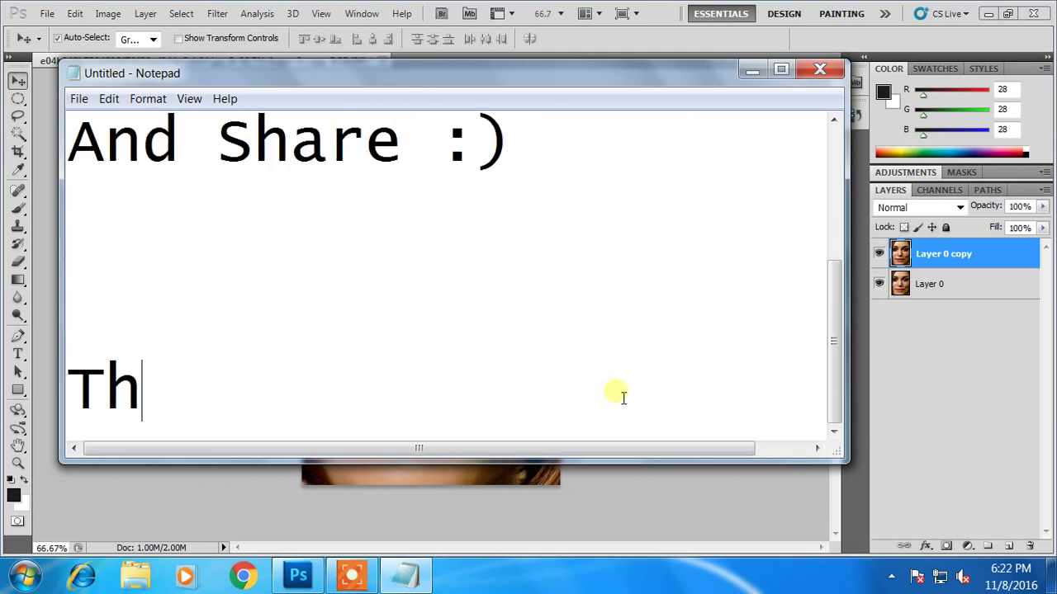
text(ankyou)
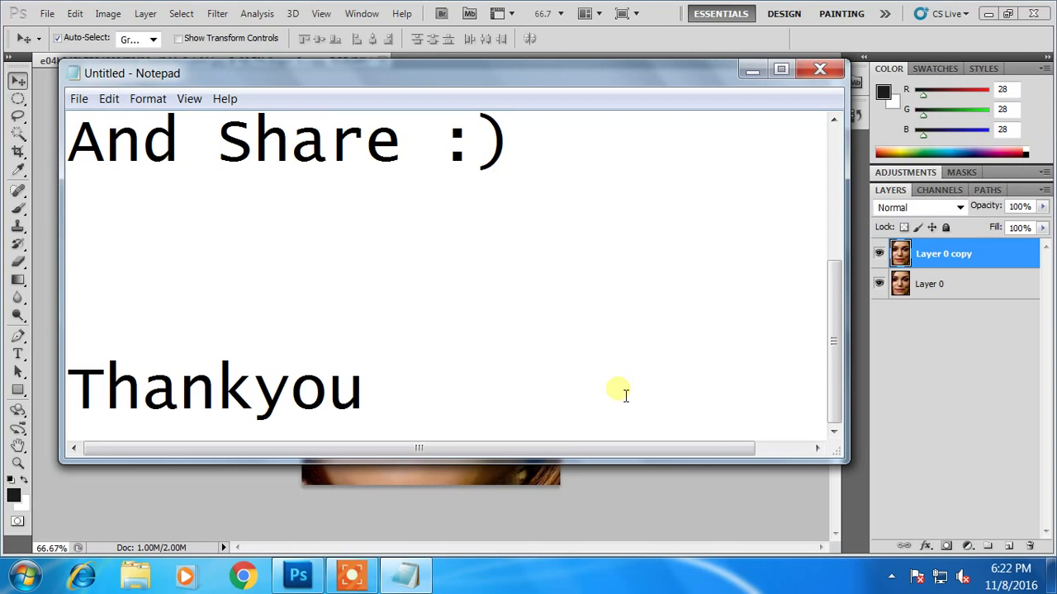
text( :))
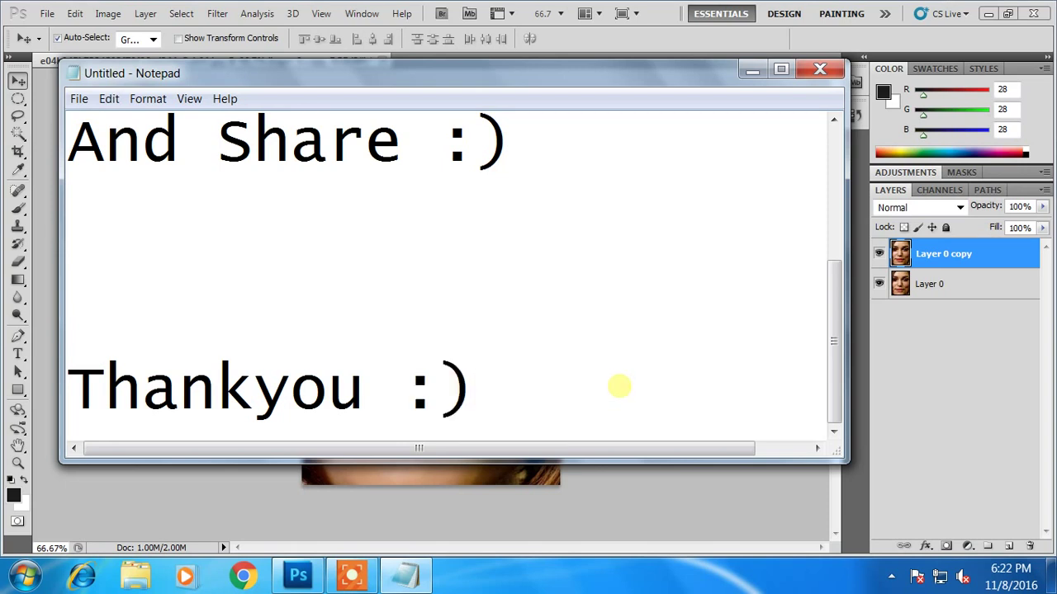